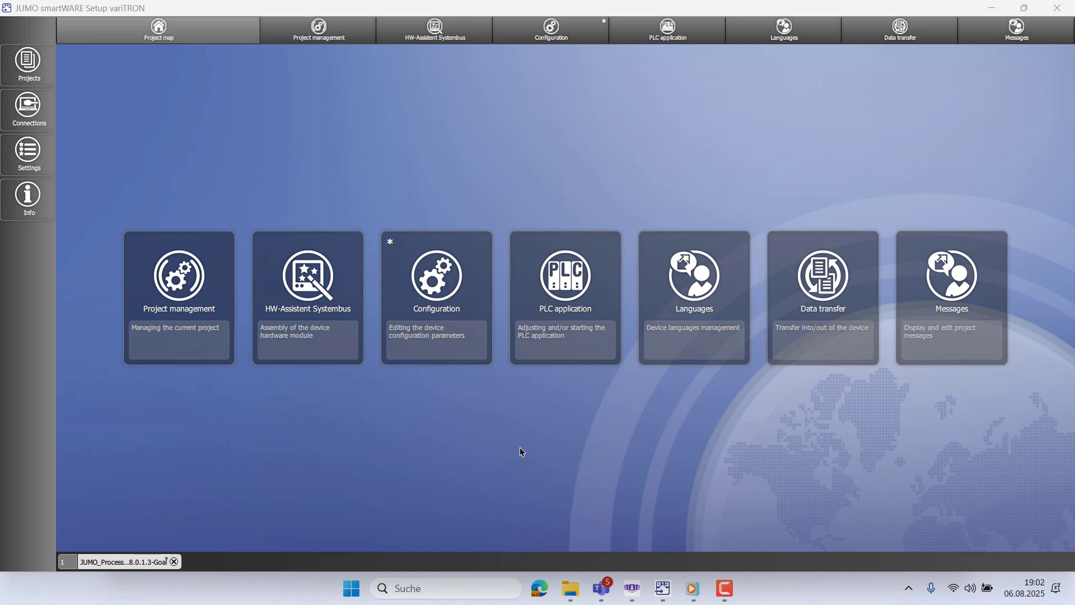
- Under Device manager > Device designations, set device name System1 and DNS name test, and apply
{"action": "left_click", "coordinate": [436, 317]}
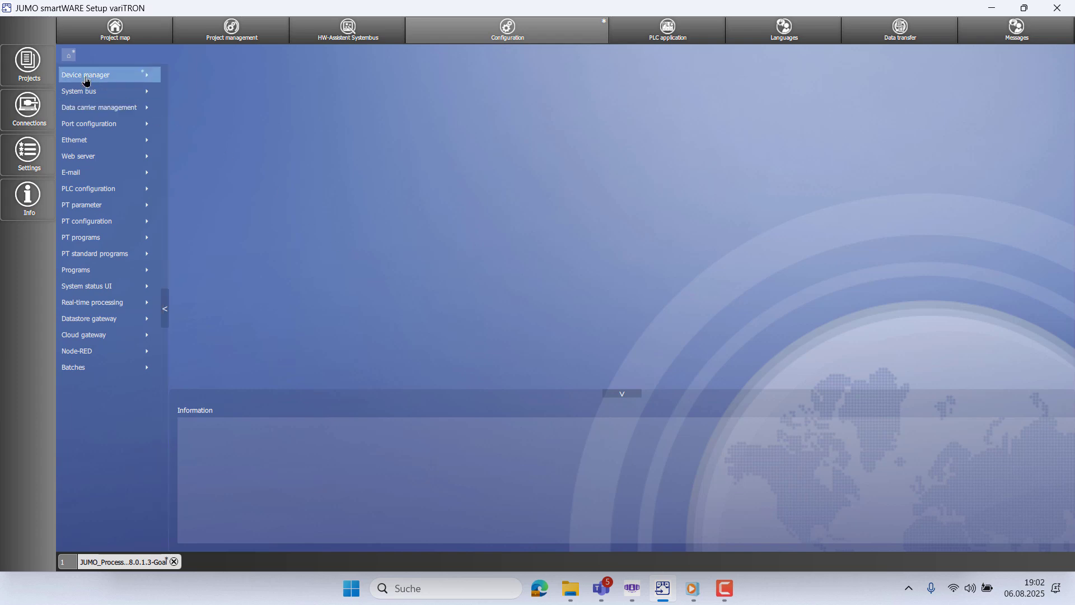
{"action": "left_click", "coordinate": [109, 75]}
{"action": "left_click", "coordinate": [103, 92]}
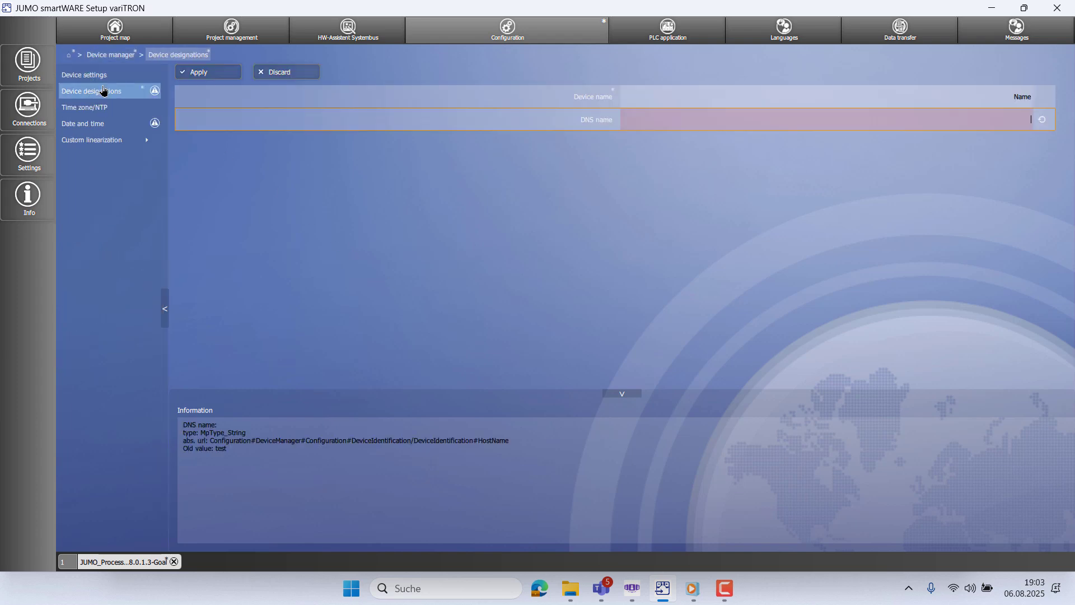
{"action": "double_click", "coordinate": [1010, 93]}
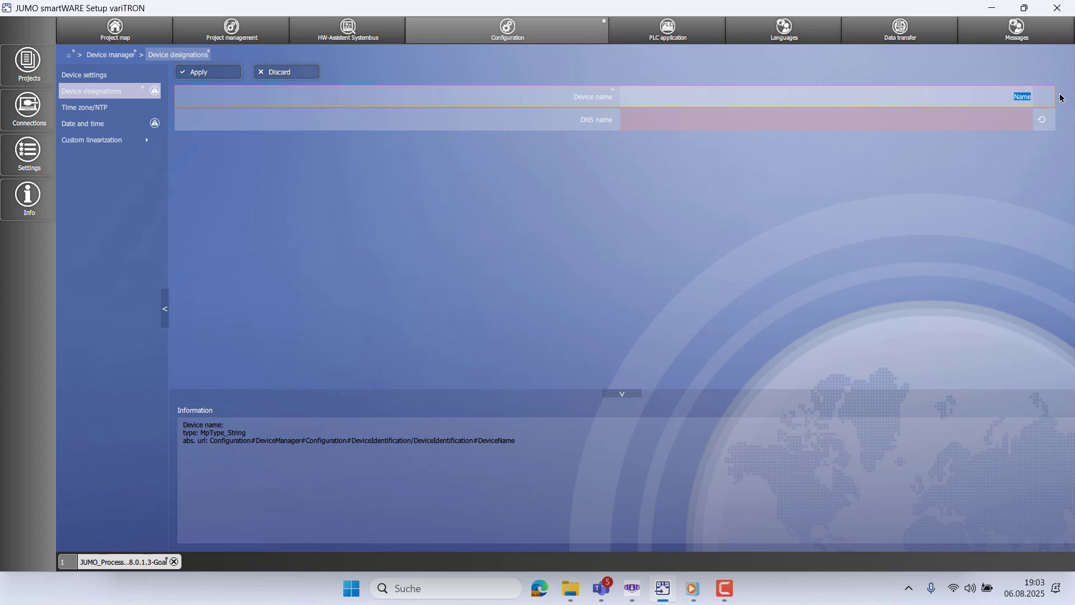
{"action": "type", "text": "System1"}
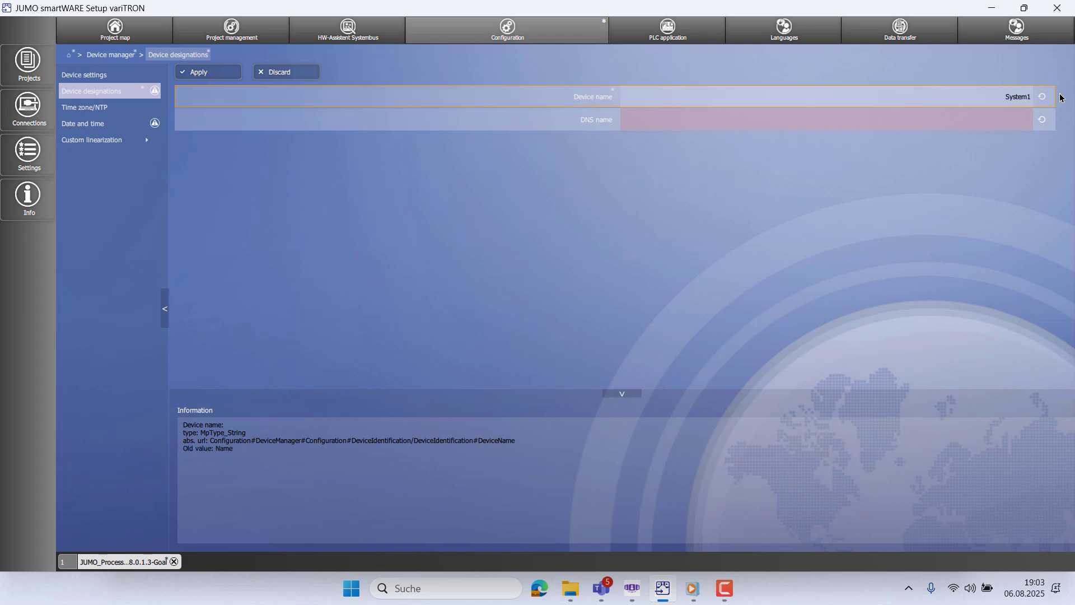
{"action": "key", "text": "Tab"}
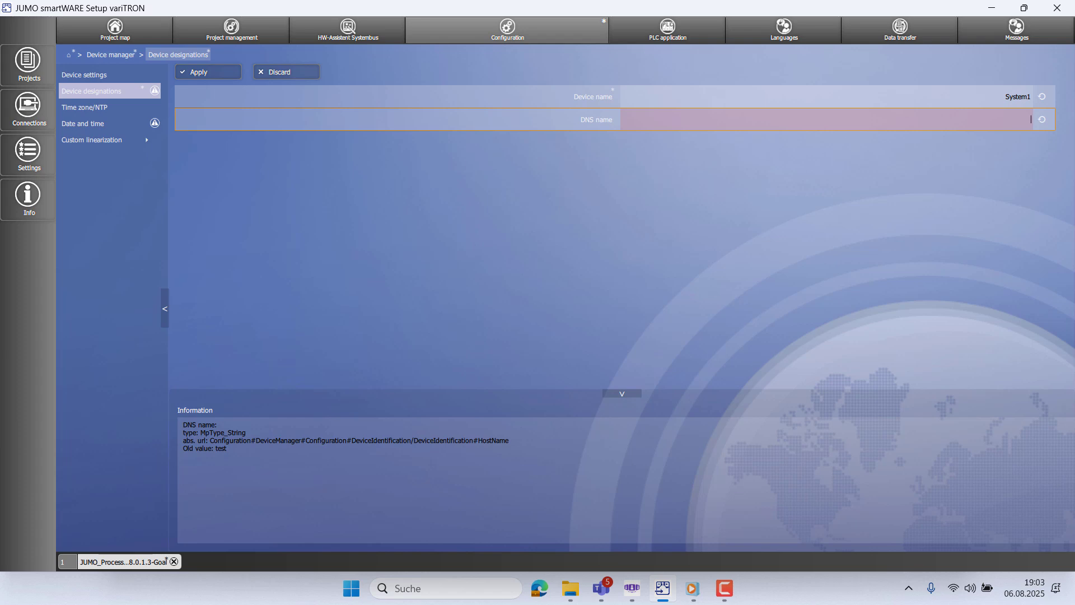
{"action": "type", "text": "test"}
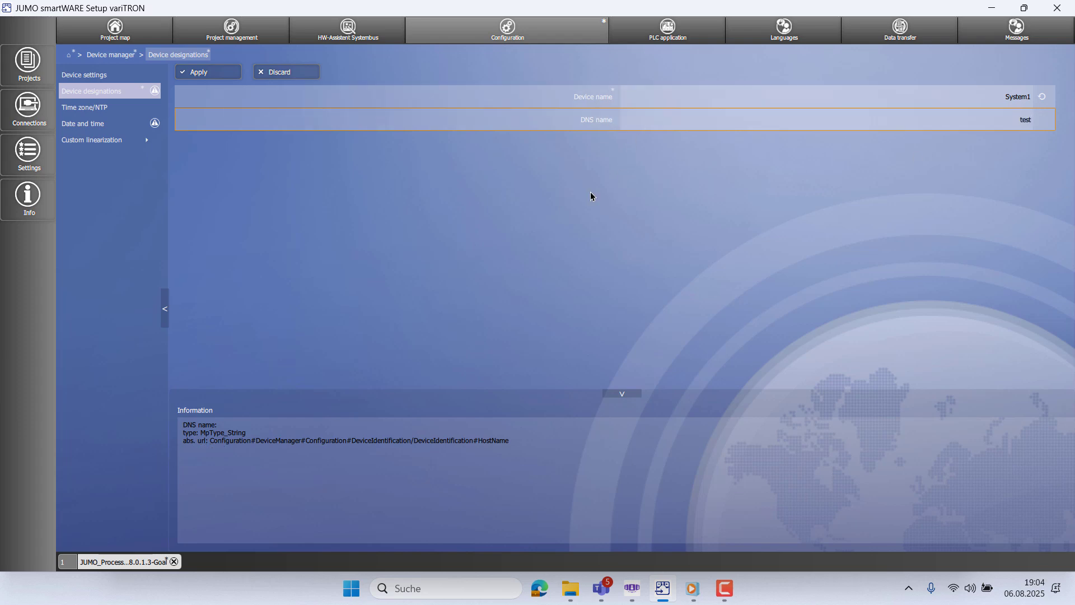
{"action": "left_click", "coordinate": [211, 72]}
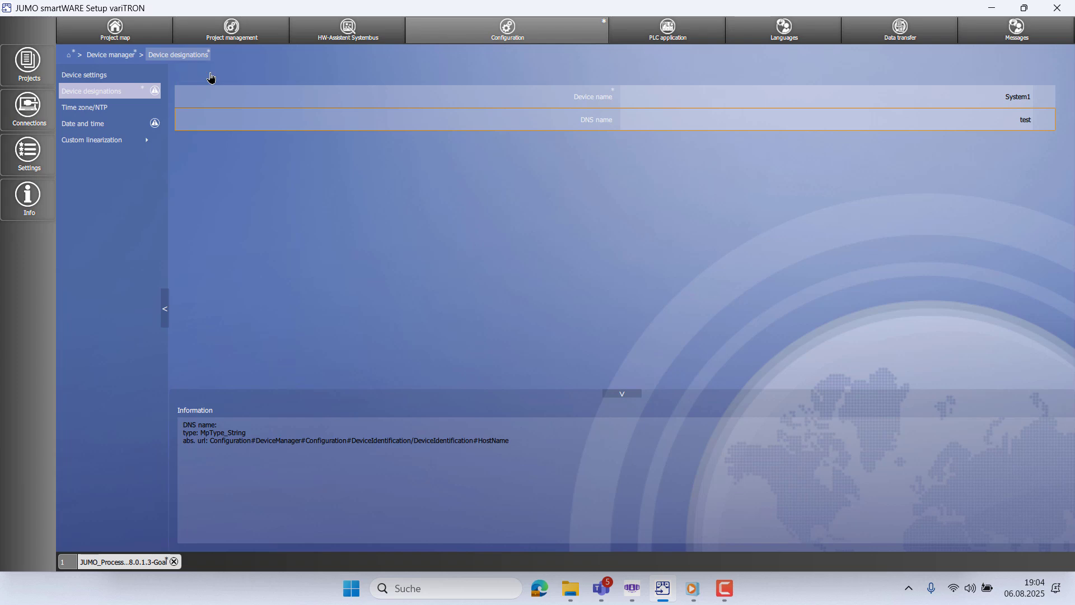
{"action": "left_click", "coordinate": [75, 60]}
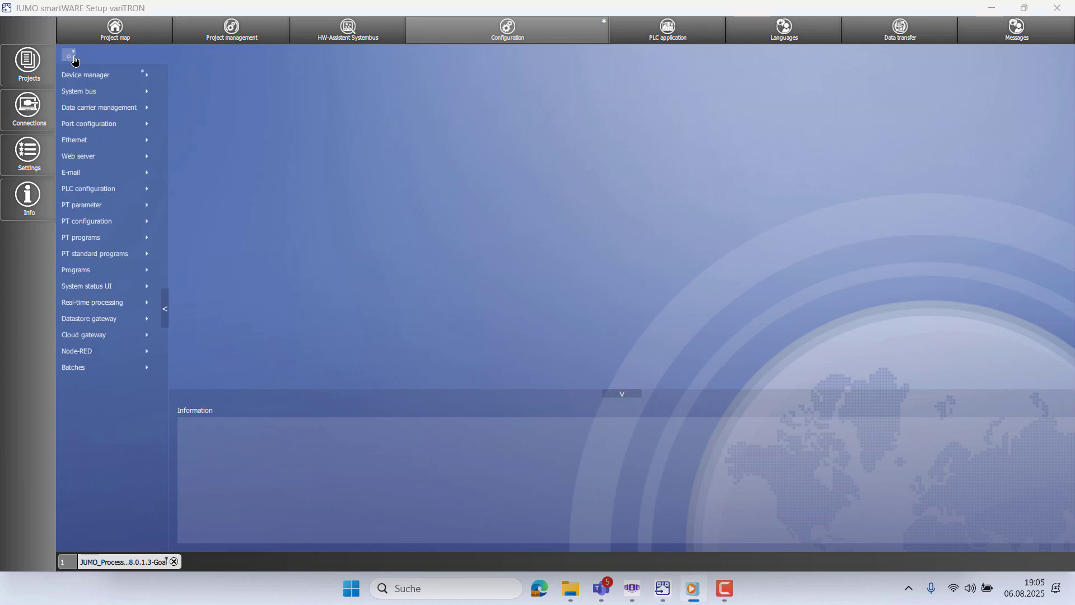
- Go through Real-time processing > Data recording > Modules > Groups to Gruppe 01's settings
{"action": "left_click", "coordinate": [83, 305]}
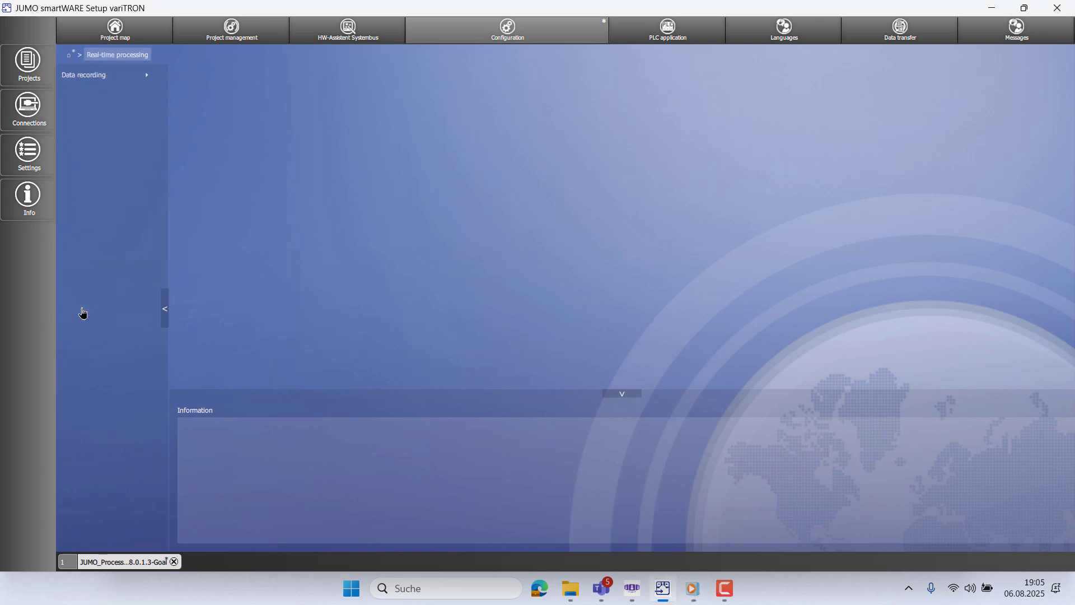
{"action": "left_click", "coordinate": [85, 80]}
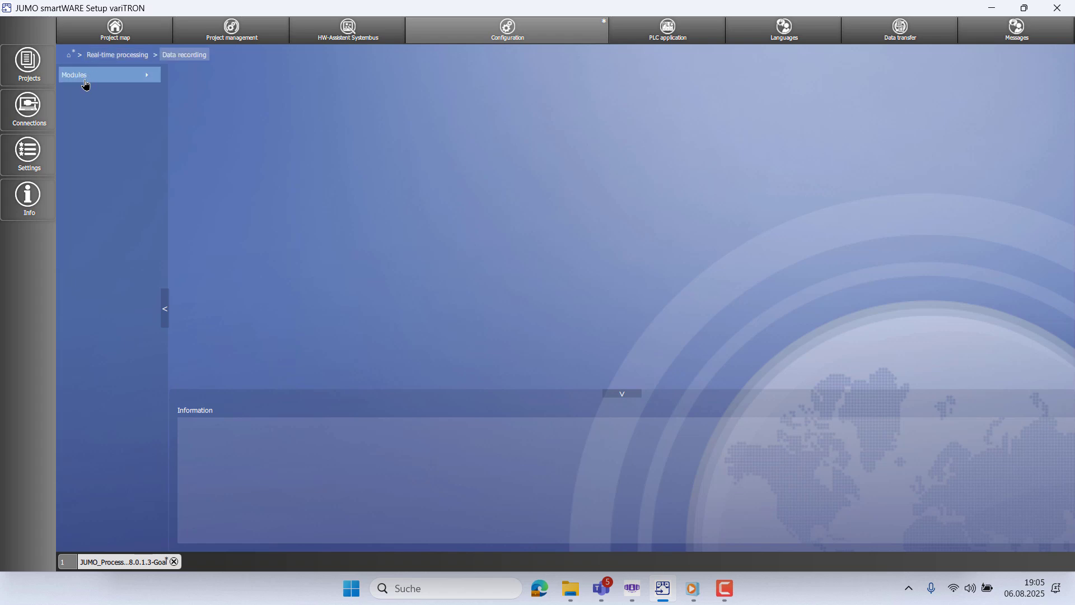
{"action": "left_click", "coordinate": [85, 79]}
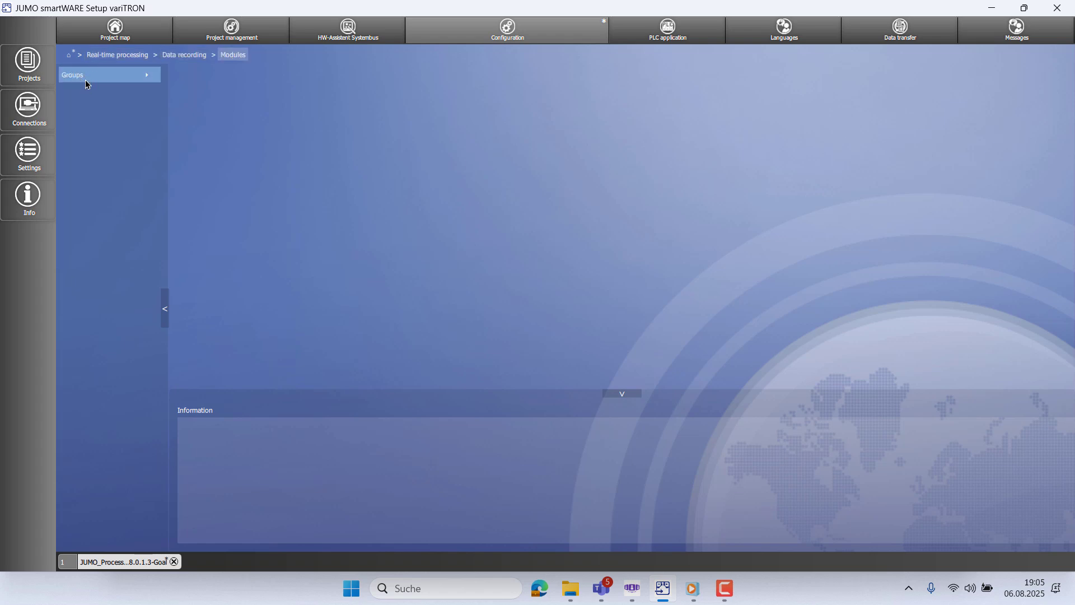
{"action": "left_click", "coordinate": [86, 81]}
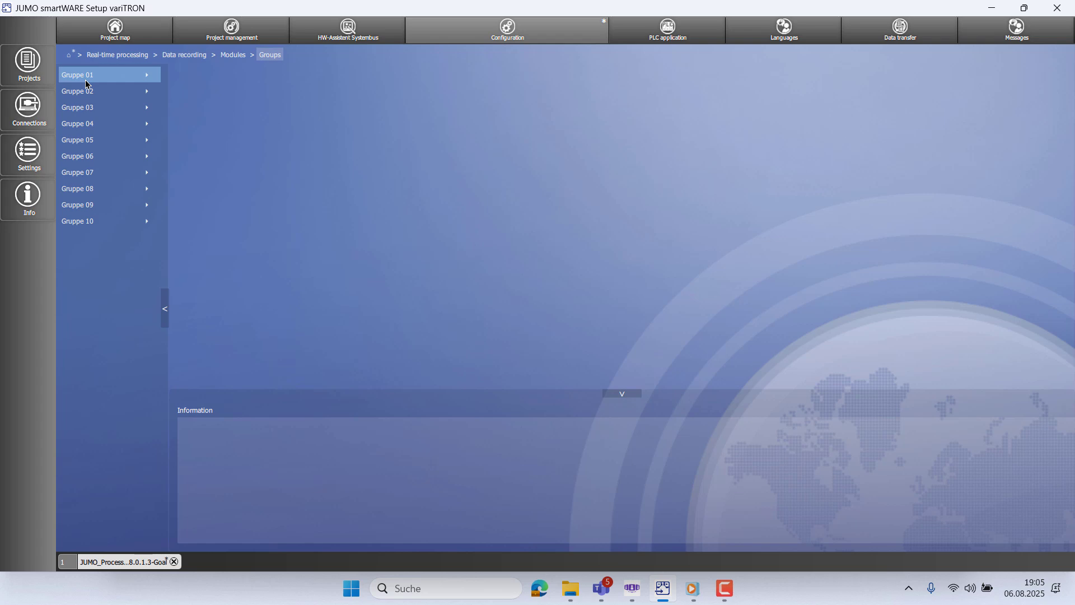
{"action": "left_click", "coordinate": [86, 82]}
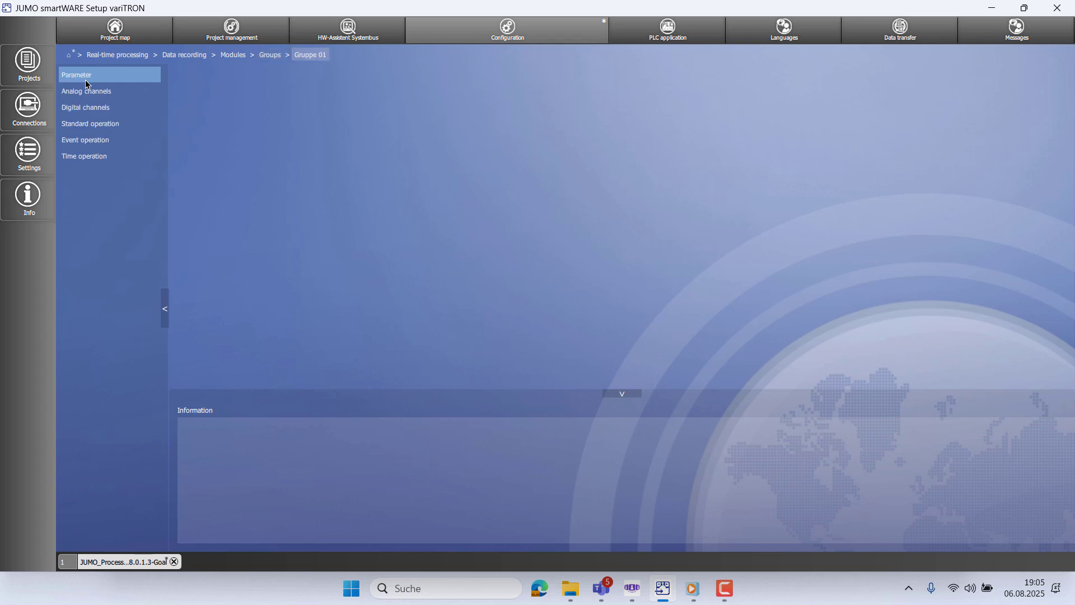
- Change Gruppe 01's en_US Name parameter to 'Climate Chamber' and apply the rename
{"action": "left_click", "coordinate": [87, 82]}
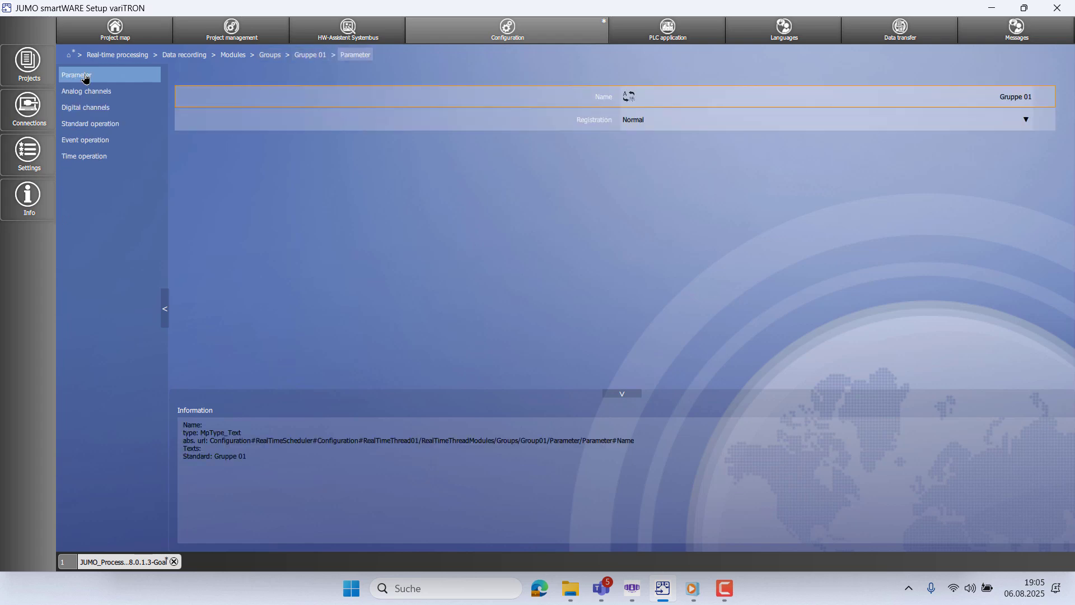
{"action": "left_click", "coordinate": [984, 96]}
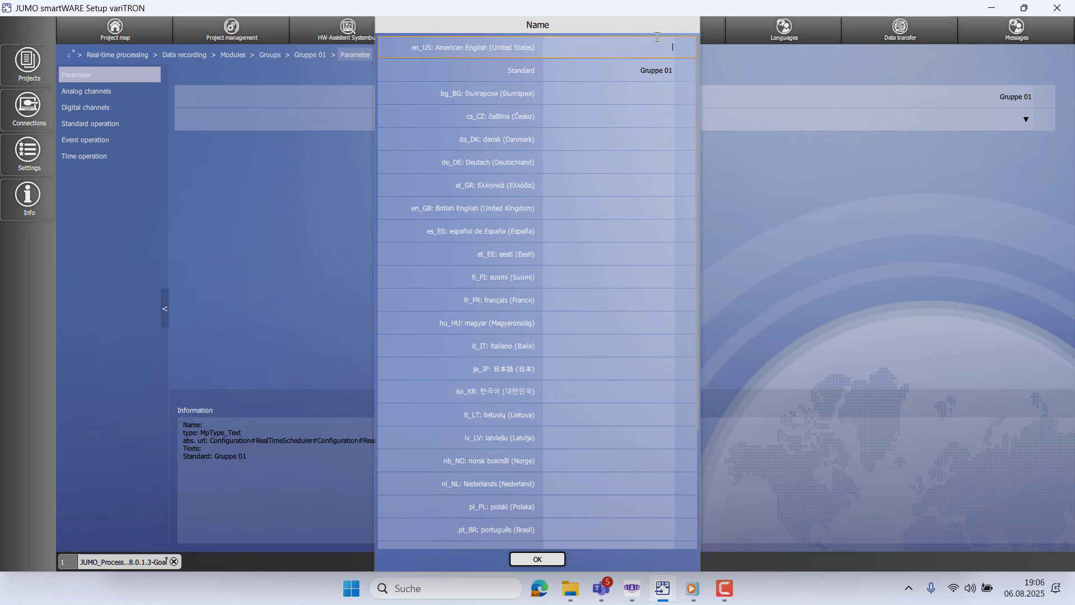
{"action": "type", "text": "Climate Cham"}
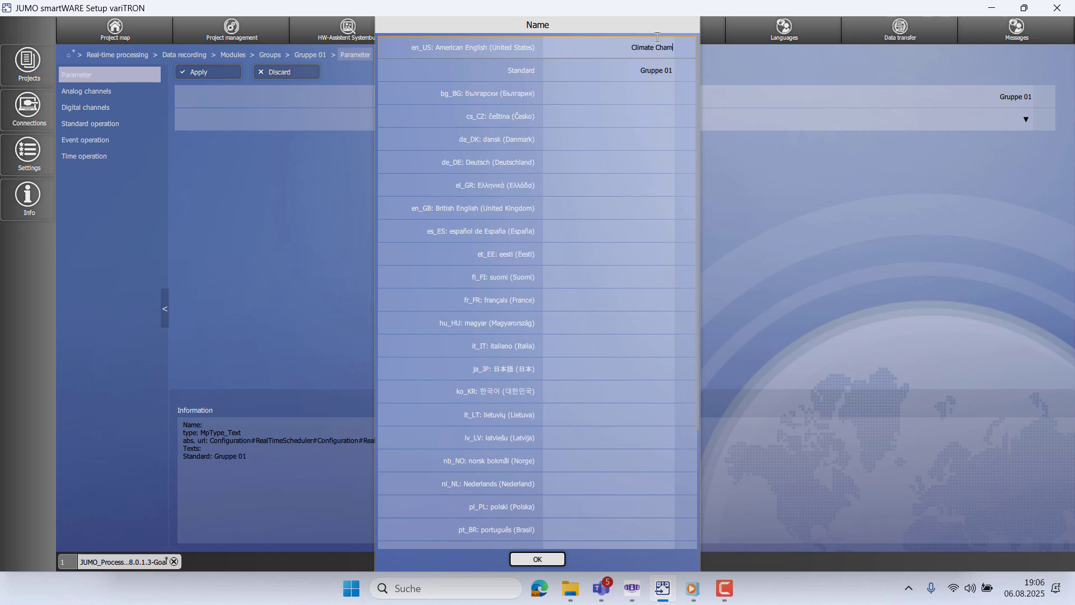
{"action": "type", "text": "ber"}
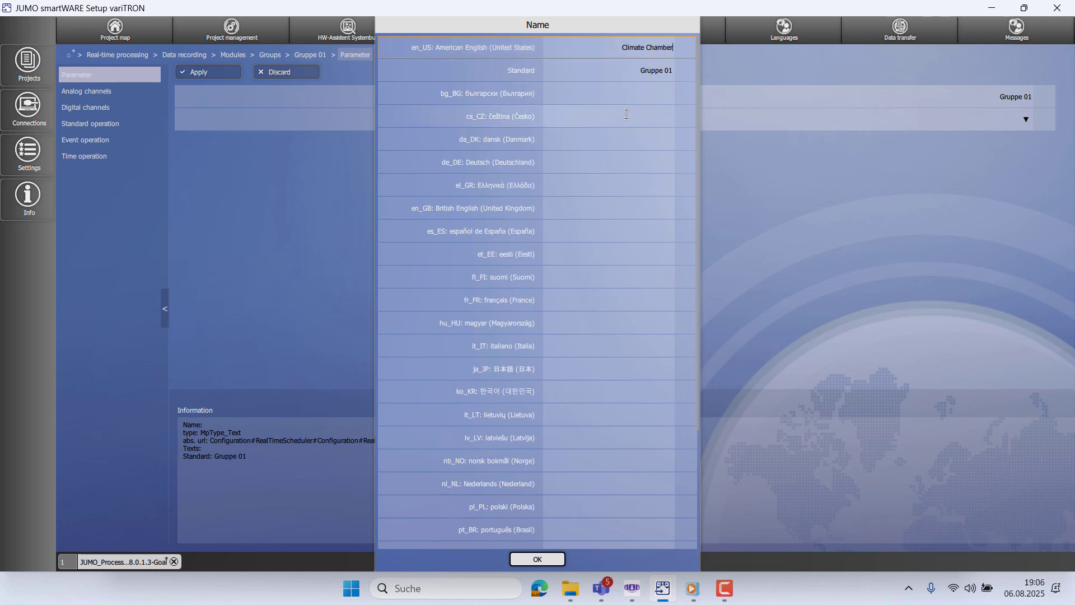
{"action": "left_click", "coordinate": [556, 560]}
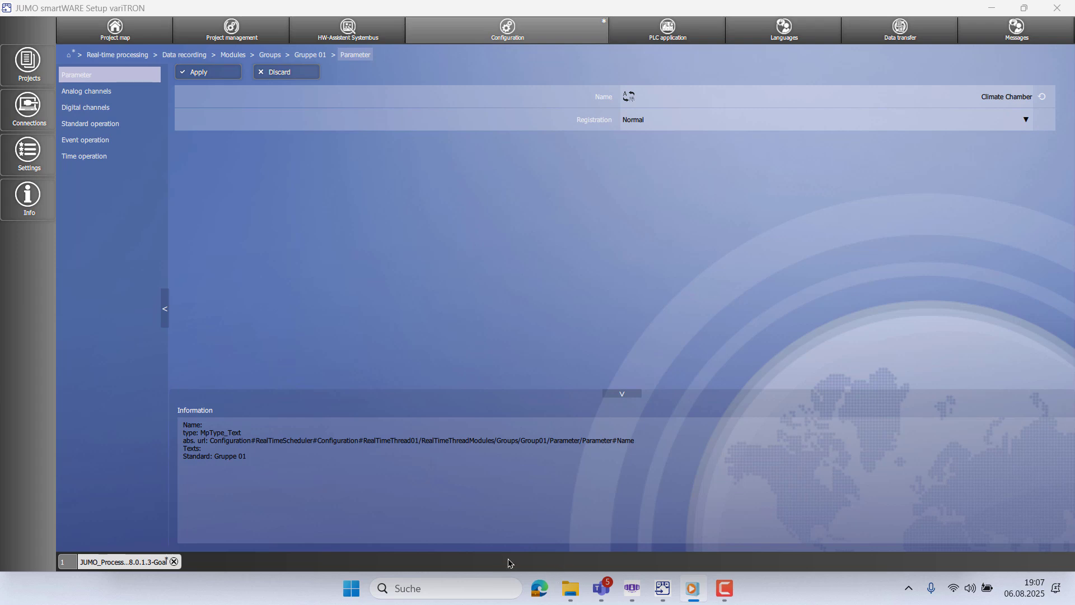
{"action": "left_click", "coordinate": [195, 79]}
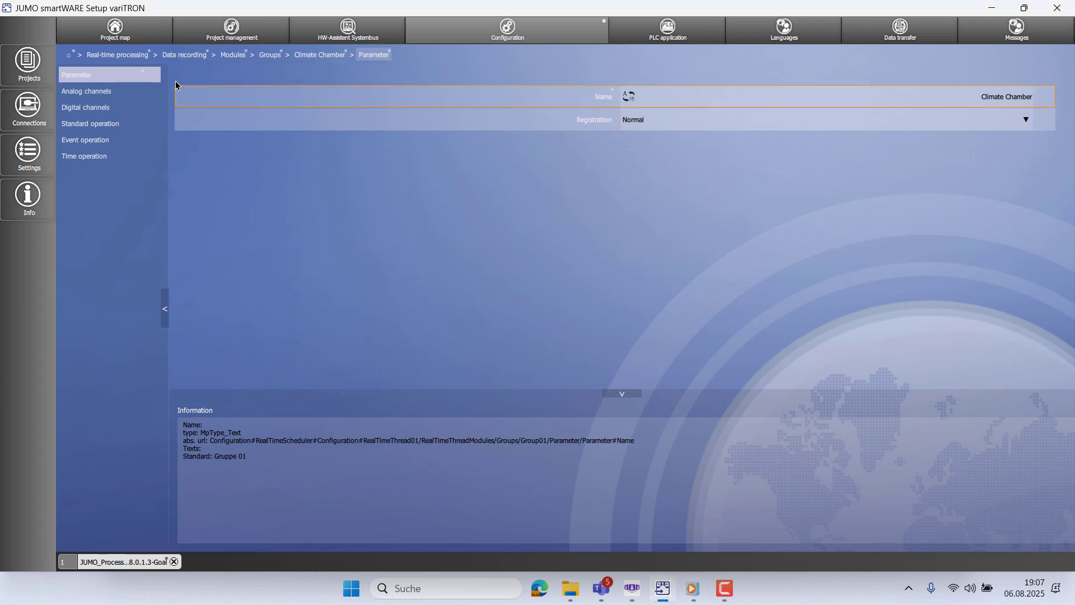
- Set analog channel 1's input signal to 4x controller (CTR04_5) Actual value 2
{"action": "left_click", "coordinate": [121, 92]}
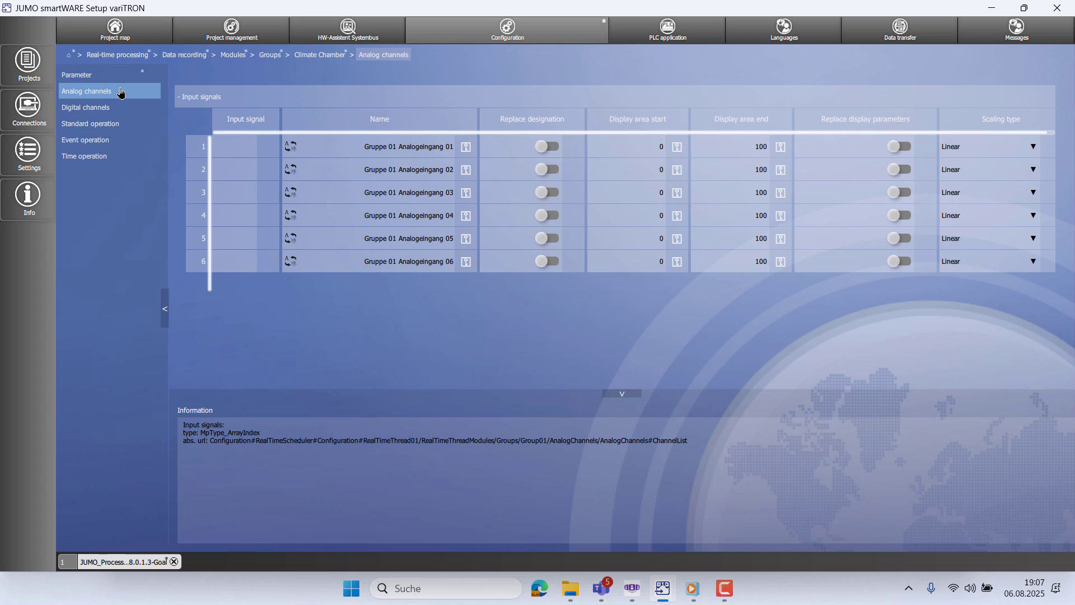
{"action": "left_click", "coordinate": [227, 152]}
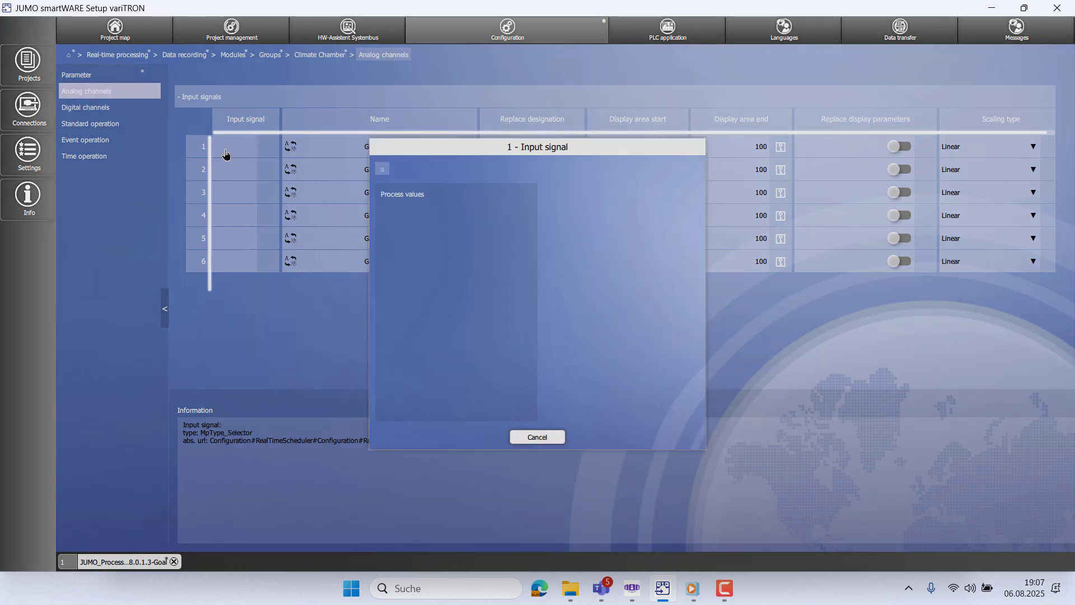
{"action": "left_click", "coordinate": [393, 196]}
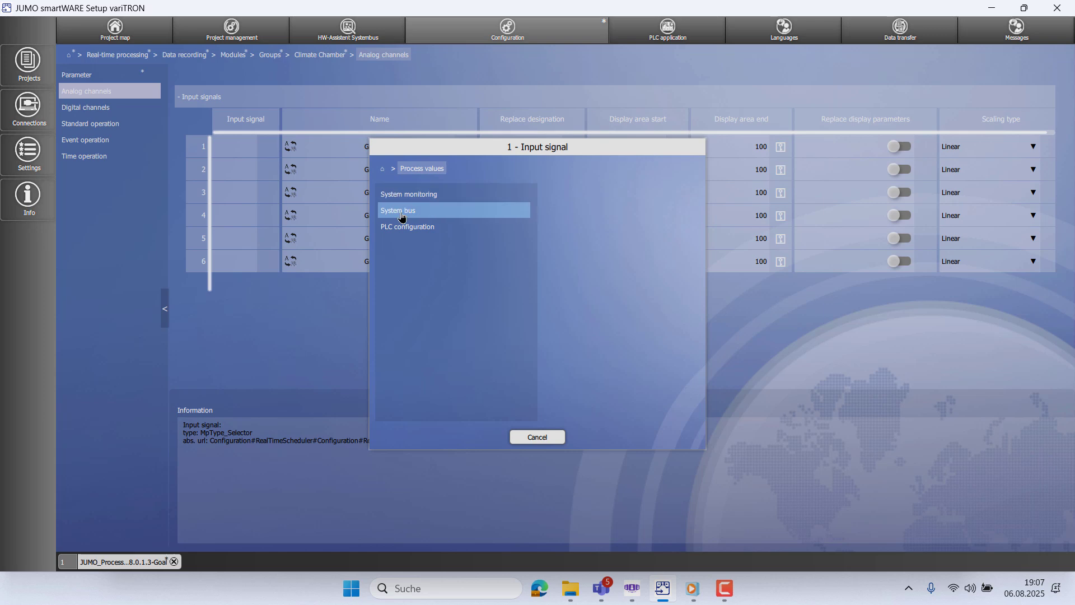
{"action": "left_click", "coordinate": [402, 216]}
{"action": "left_click", "coordinate": [402, 200]}
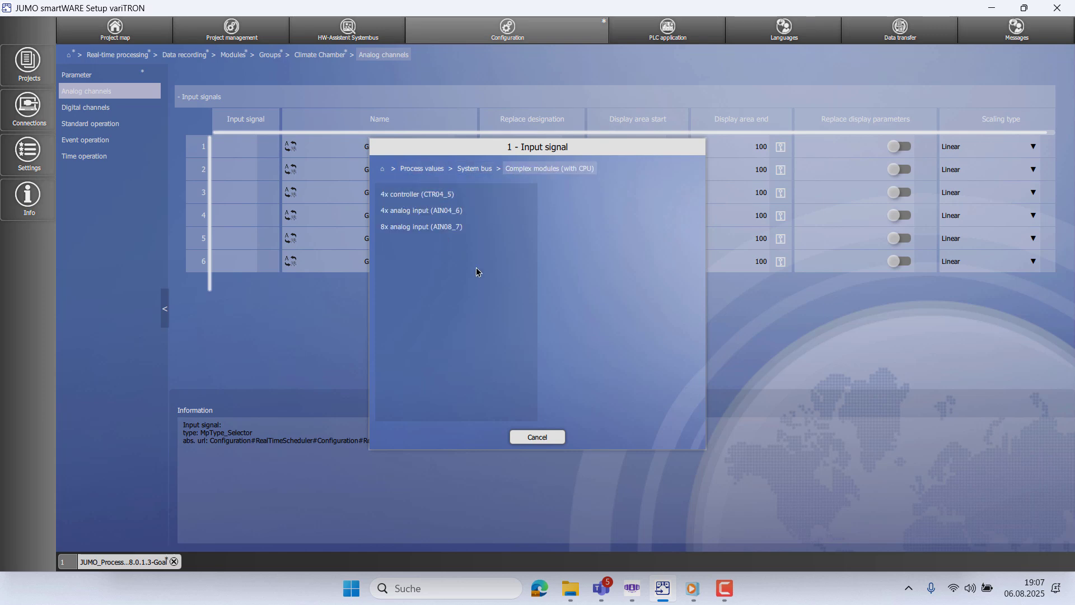
{"action": "left_click", "coordinate": [456, 197]}
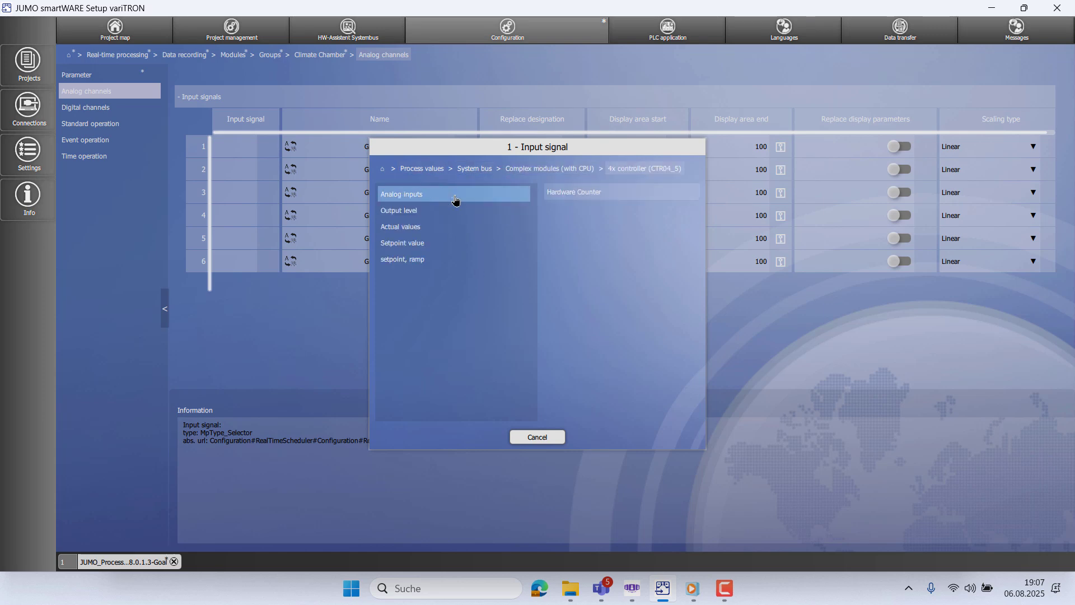
{"action": "left_click", "coordinate": [457, 228]}
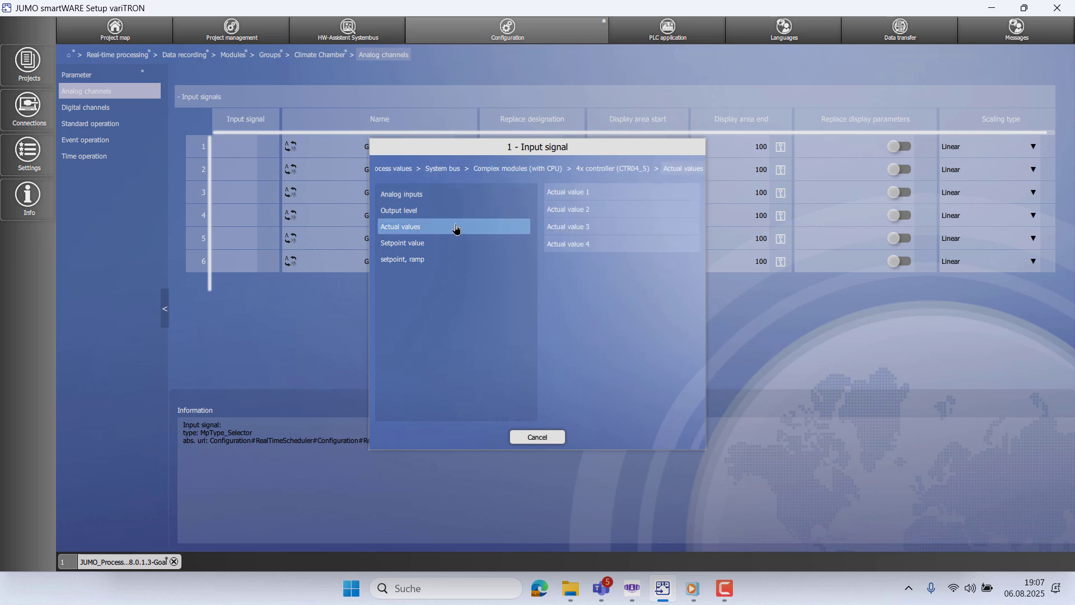
{"action": "left_click", "coordinate": [563, 216]}
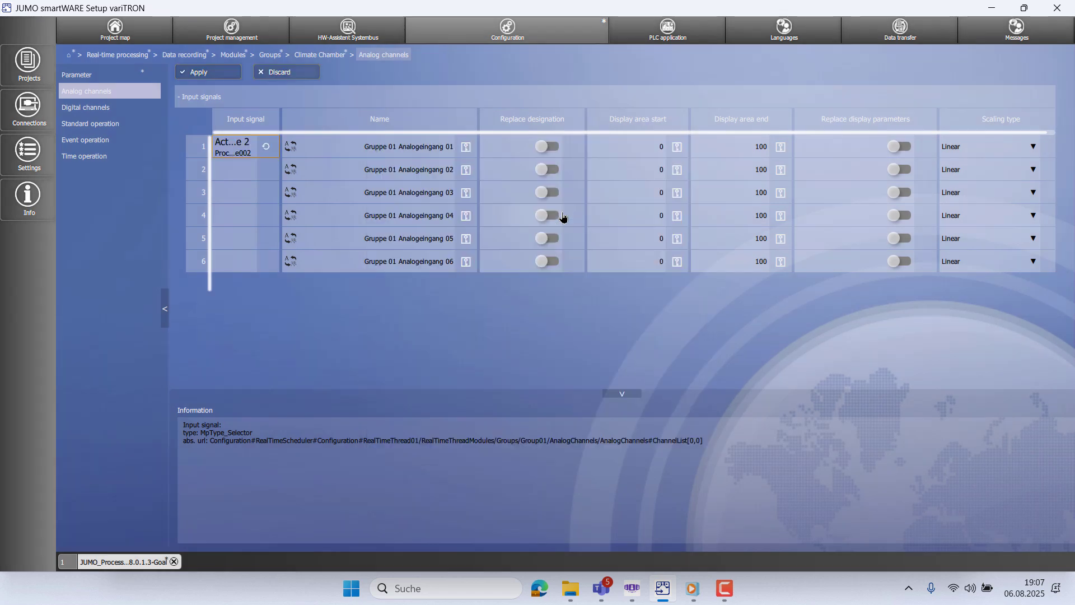
- Set analog channel 2's input signal to 4x controller (CTR04_5) Actual value 3
{"action": "left_click", "coordinate": [234, 171]}
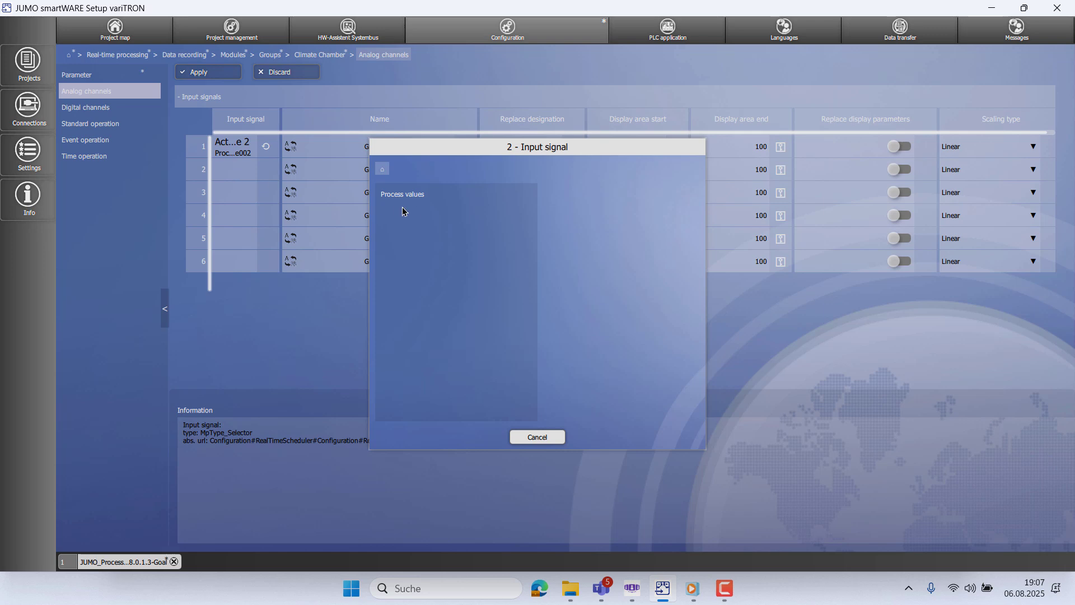
{"action": "left_click", "coordinate": [421, 205]}
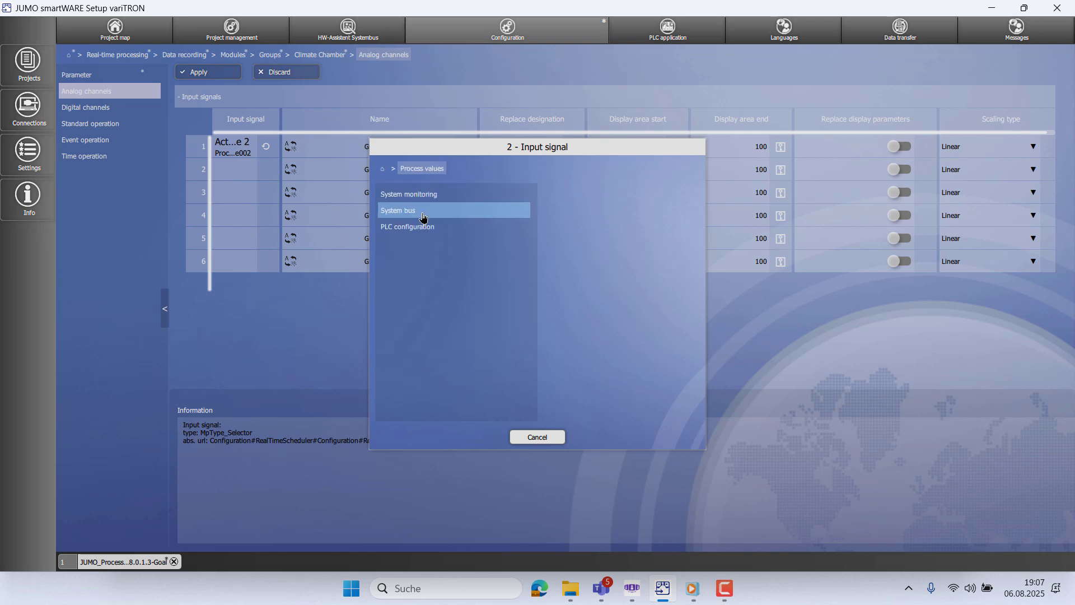
{"action": "left_click", "coordinate": [423, 211]}
{"action": "left_click", "coordinate": [423, 196]}
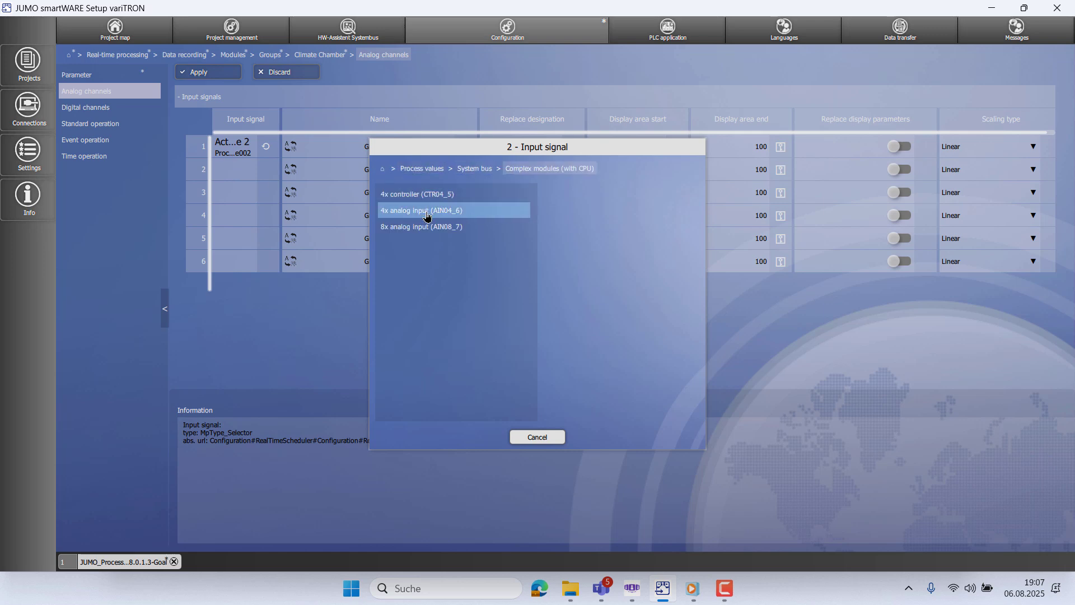
{"action": "left_click", "coordinate": [427, 200]}
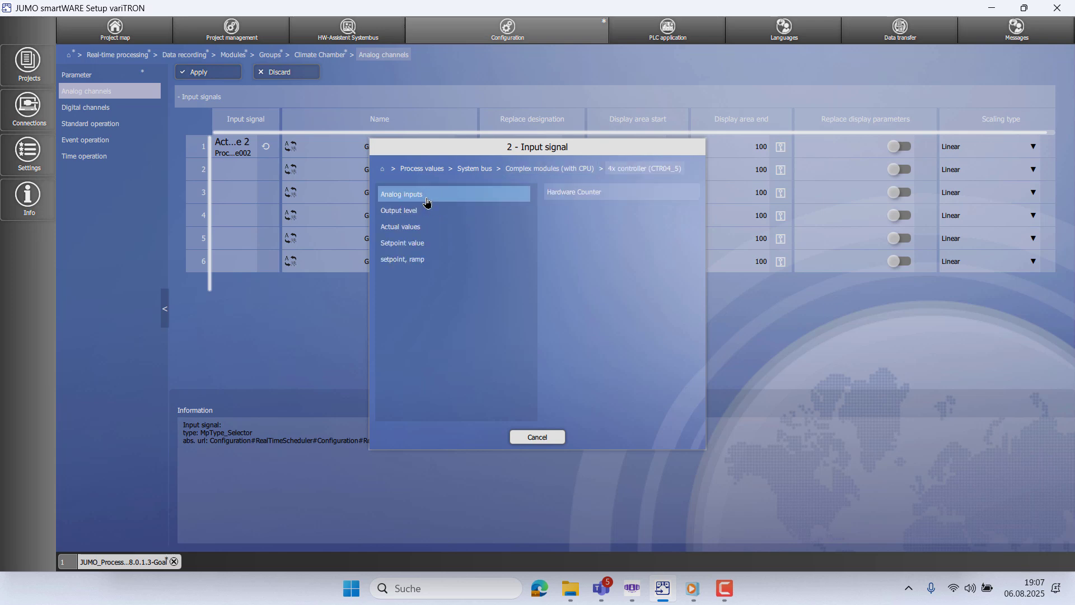
{"action": "left_click", "coordinate": [428, 233]}
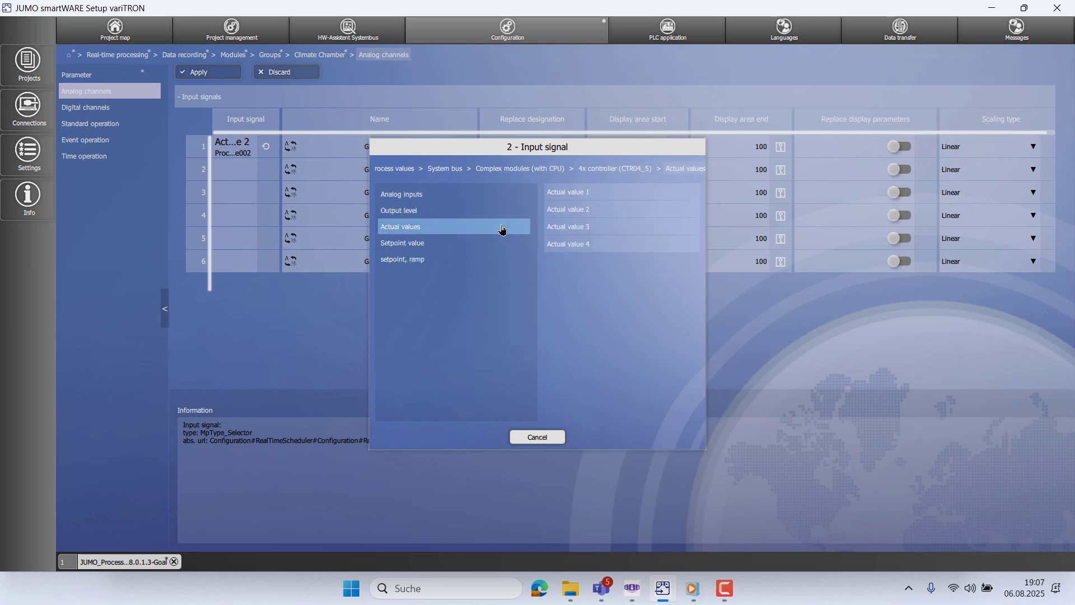
{"action": "left_click", "coordinate": [564, 236]}
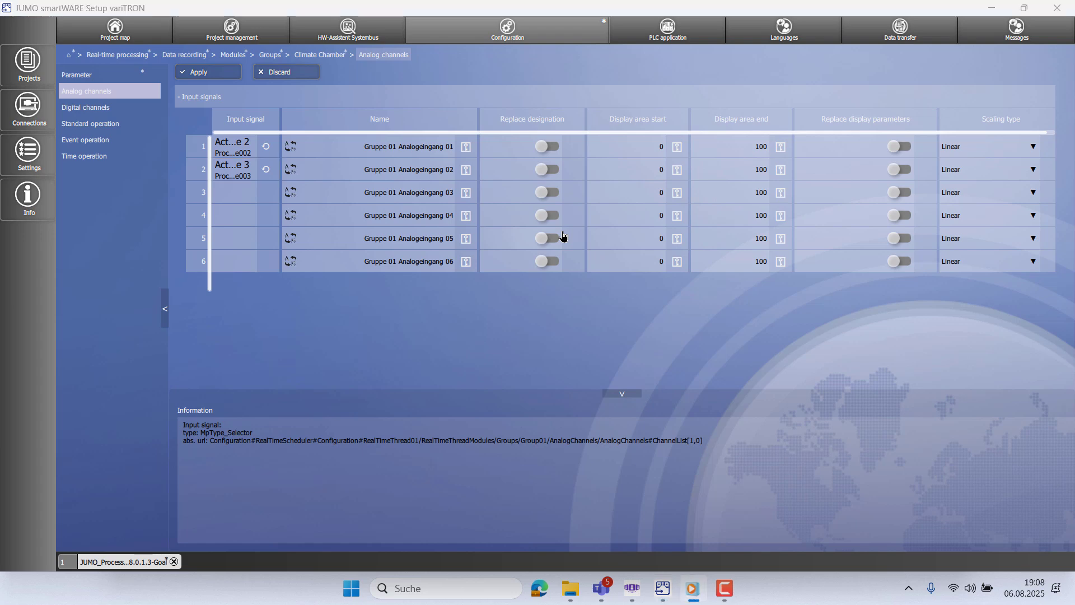
- Enable name replacement on channels 1–2, naming channel 1 'Temperature PV' with display range end 200
{"action": "left_click", "coordinate": [555, 151]}
{"action": "left_click", "coordinate": [554, 148]}
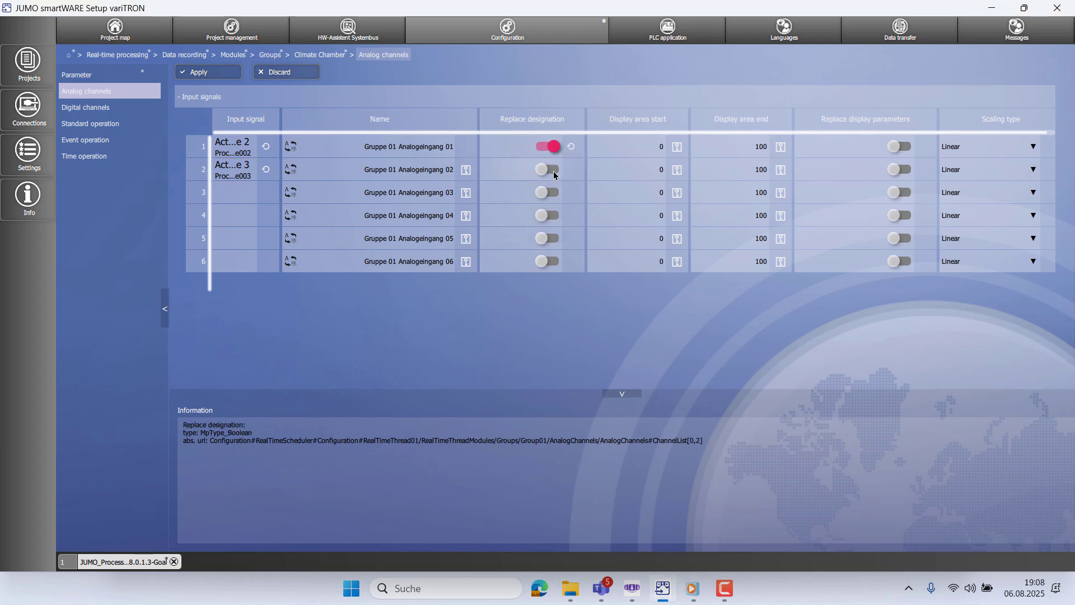
{"action": "left_click", "coordinate": [550, 170]}
{"action": "left_click", "coordinate": [410, 146]}
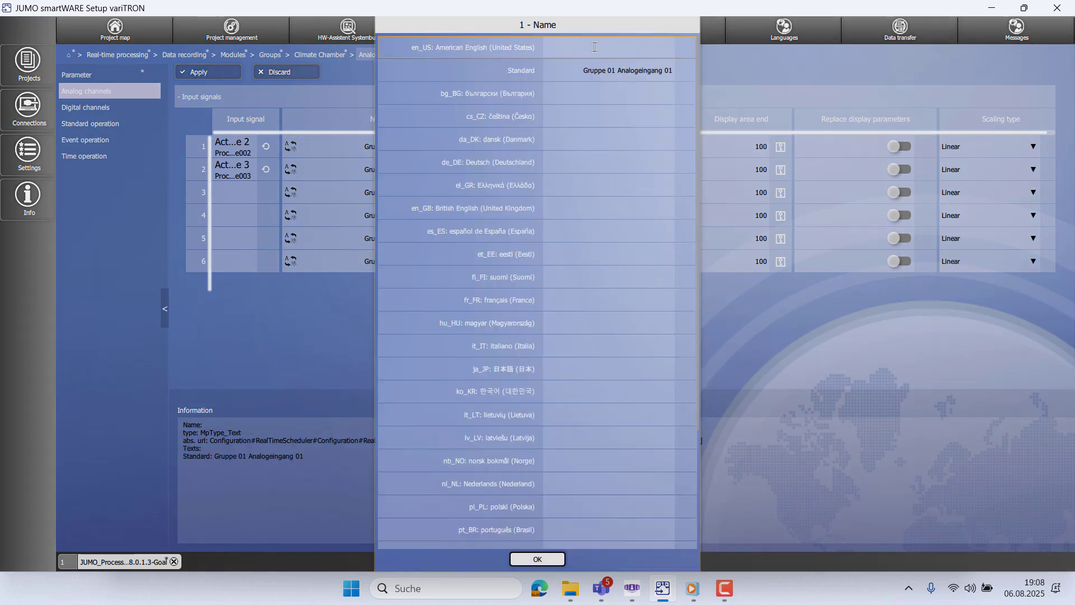
{"action": "type", "text": "Temperature PV"}
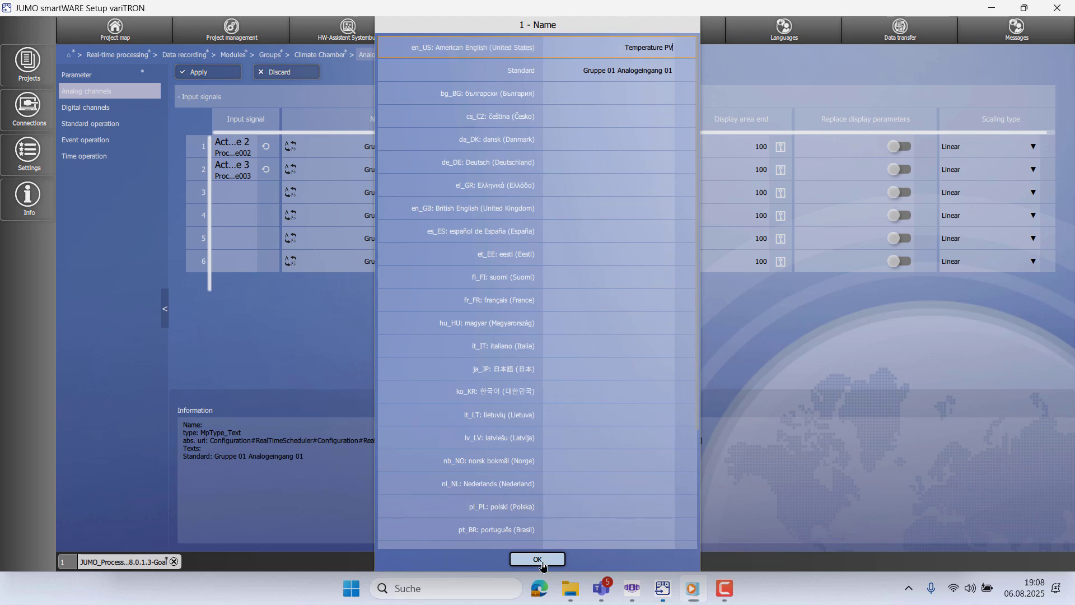
{"action": "left_click", "coordinate": [538, 559]}
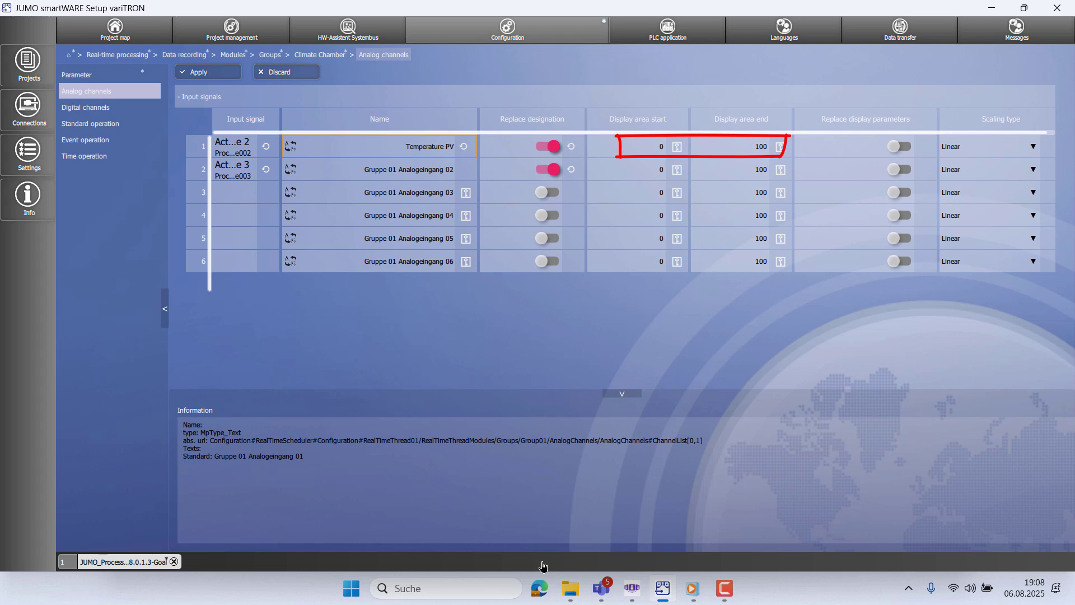
{"action": "left_click", "coordinate": [900, 147]}
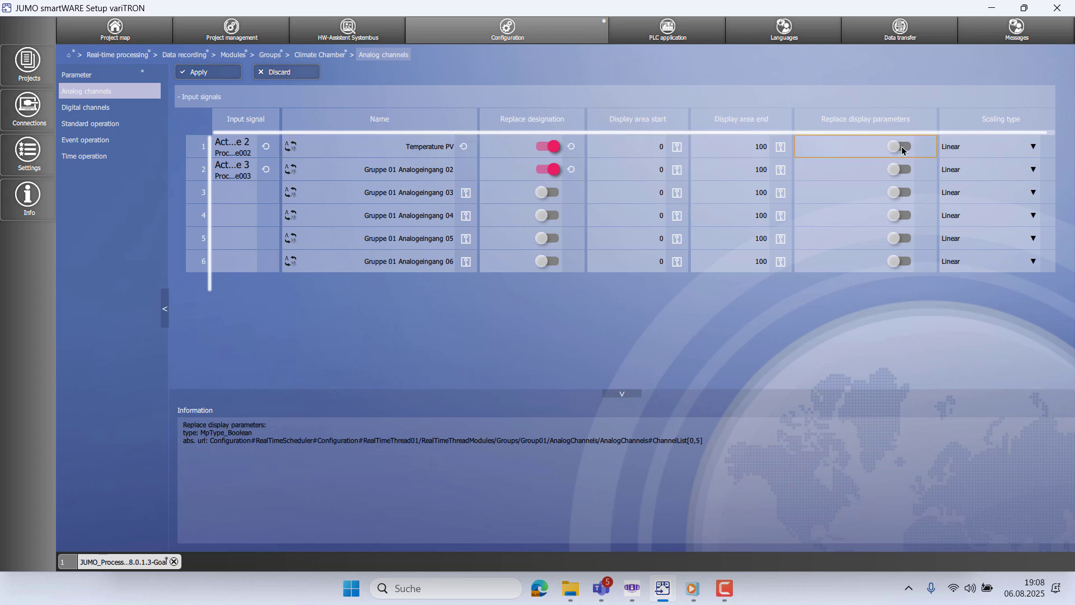
{"action": "left_click", "coordinate": [788, 149]}
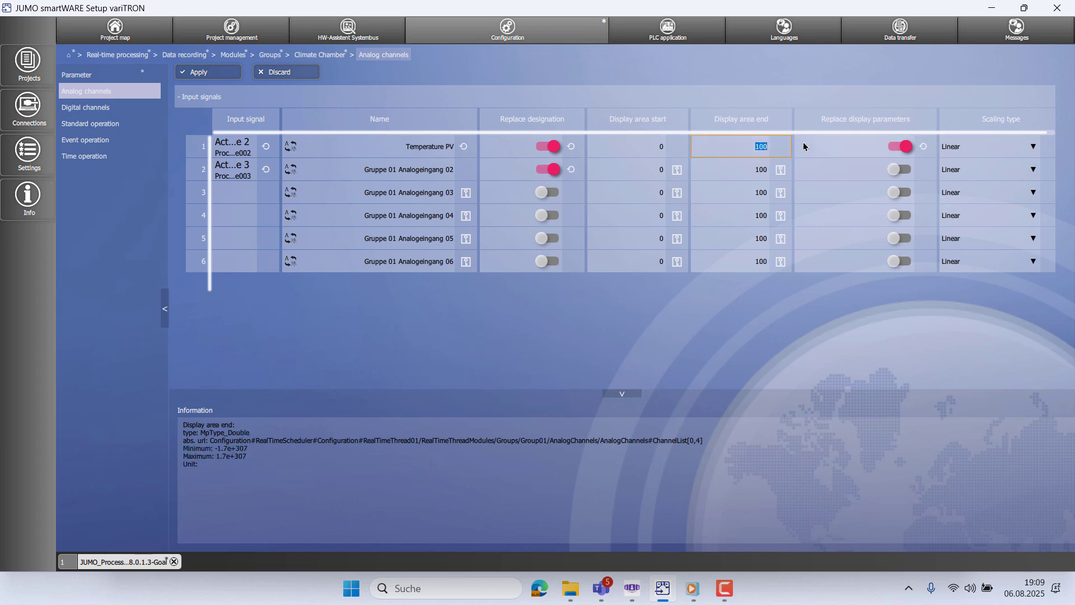
{"action": "type", "text": "200"}
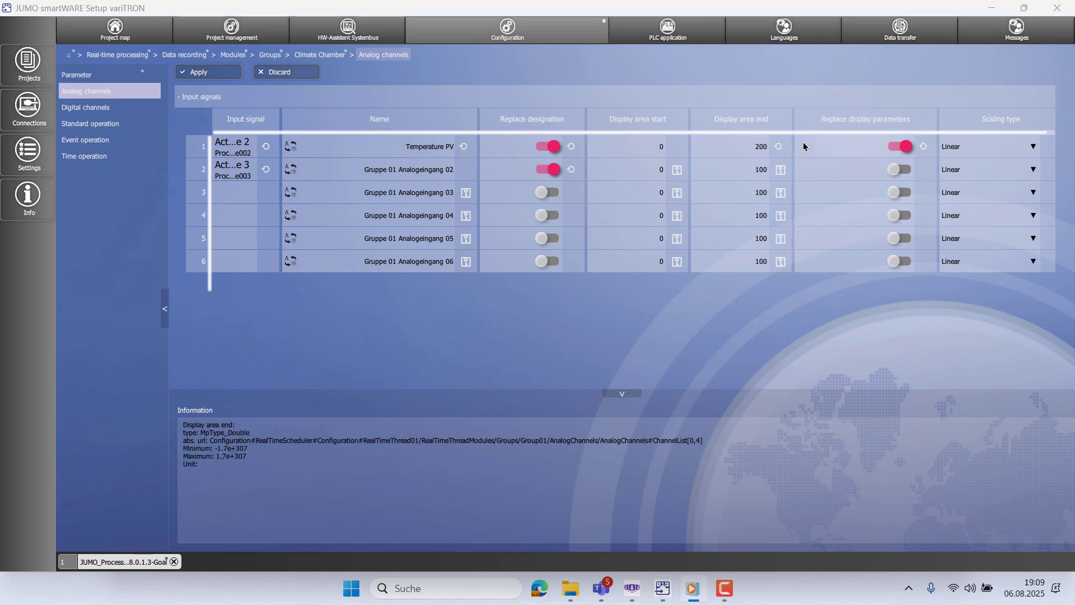
- Name channel 2 'Humidity PV' and enable its custom display parameters
{"action": "left_click", "coordinate": [408, 169]}
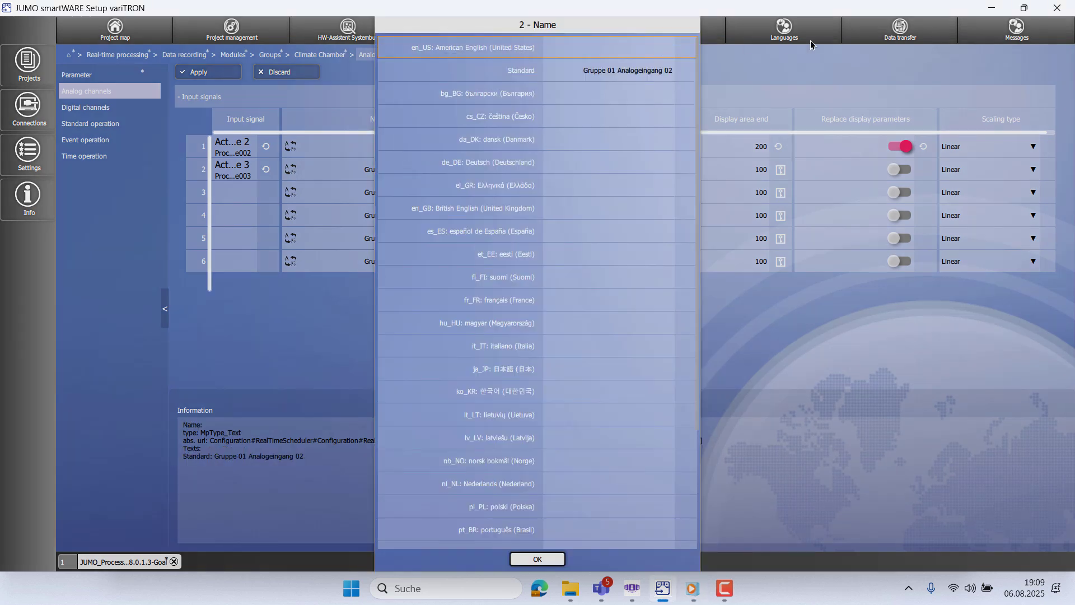
{"action": "type", "text": "Humidity PV"}
{"action": "left_click", "coordinate": [555, 558]}
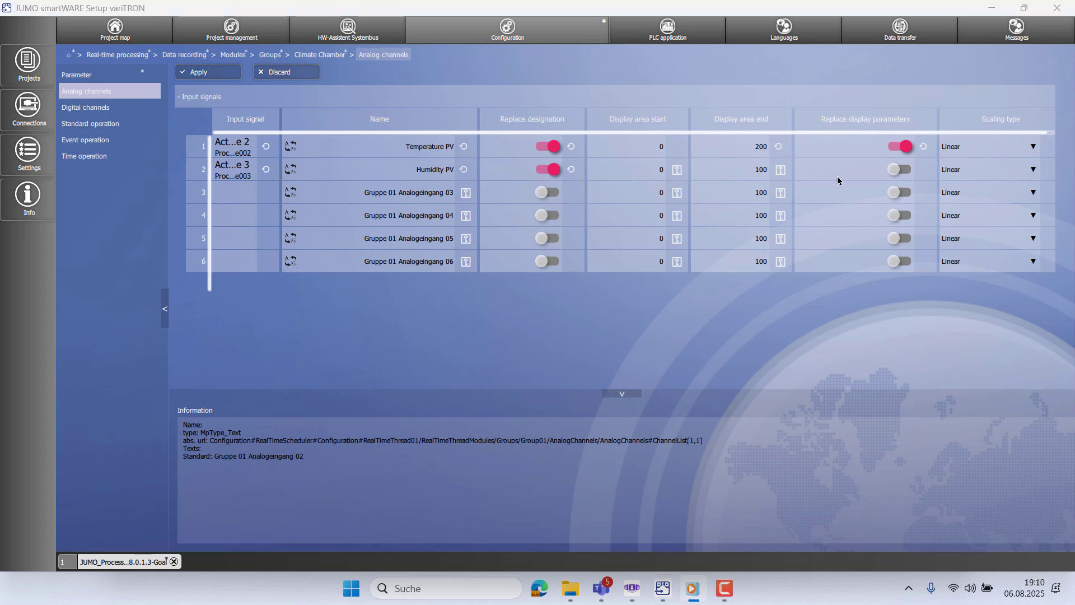
{"action": "left_click", "coordinate": [826, 175]}
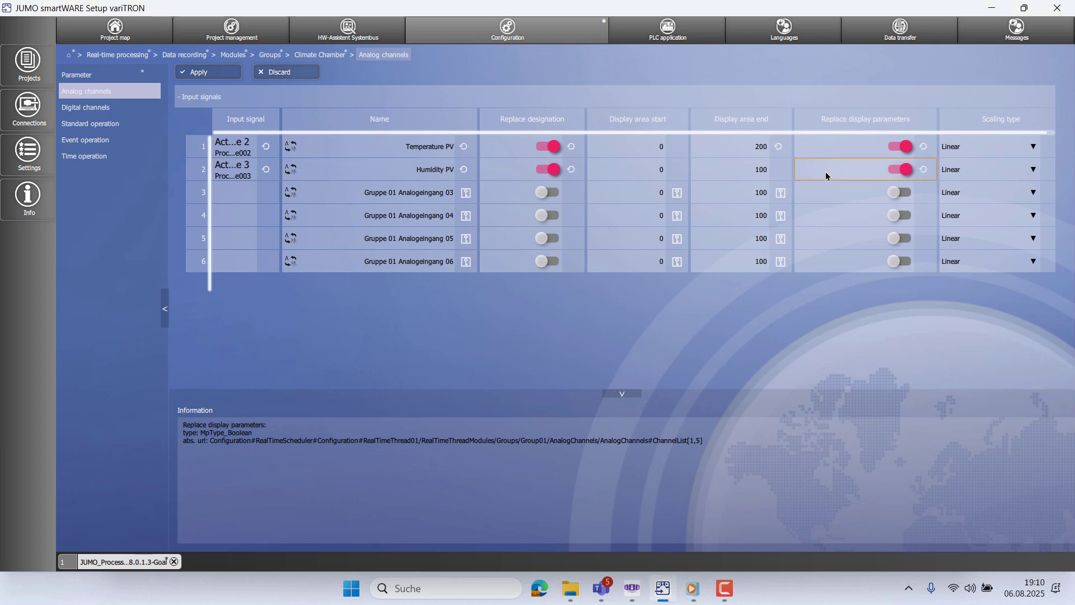
- Apply the channel settings and set the Standard operation memory rate to 00:00:01, applied
{"action": "left_click", "coordinate": [206, 73]}
{"action": "left_click", "coordinate": [110, 111]}
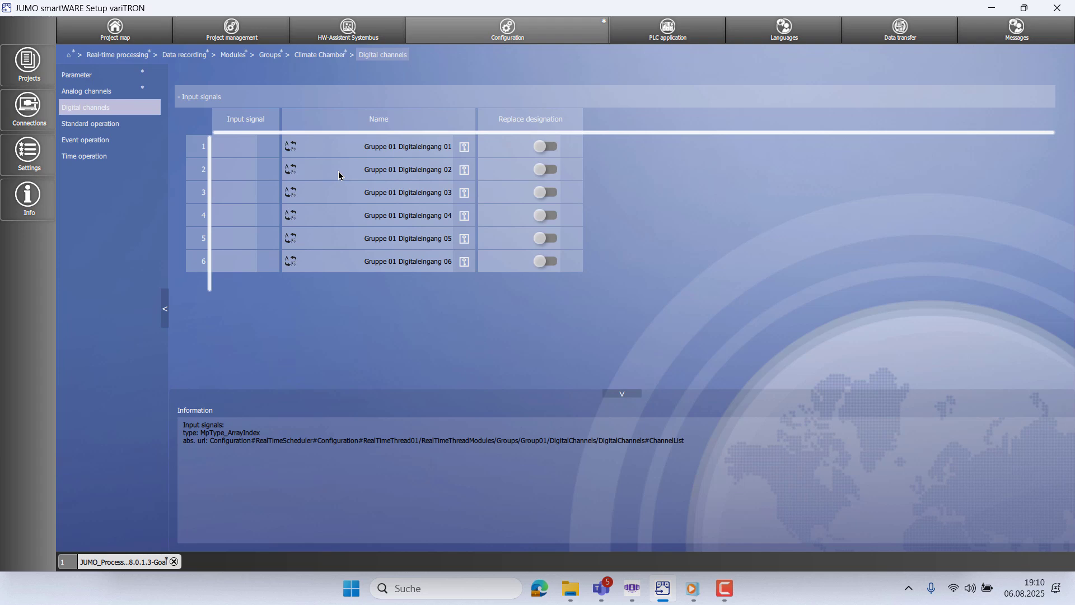
{"action": "left_click", "coordinate": [119, 131]}
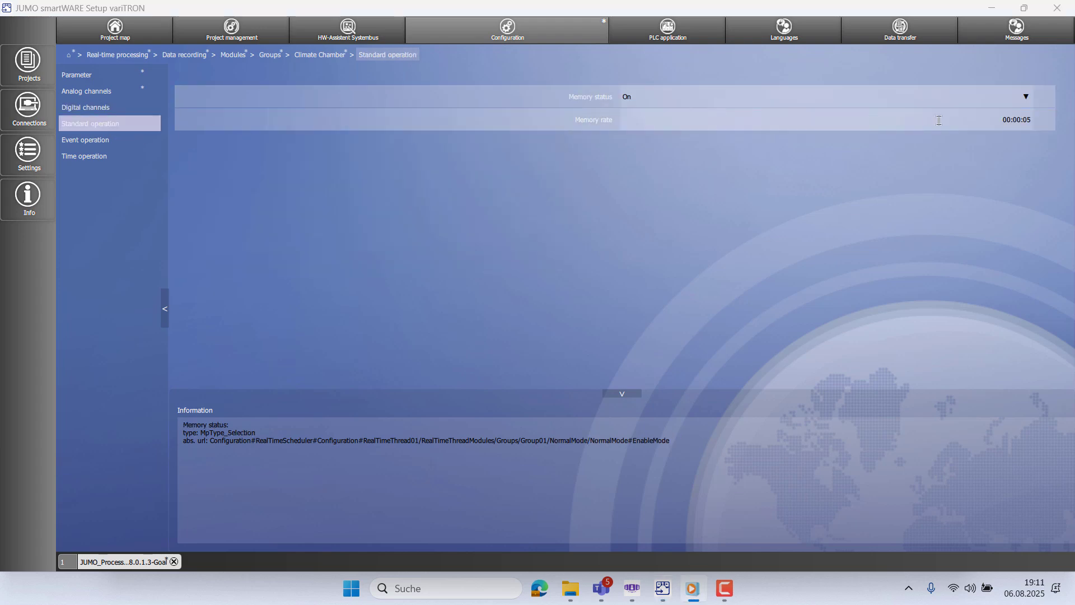
{"action": "left_click", "coordinate": [1027, 118]}
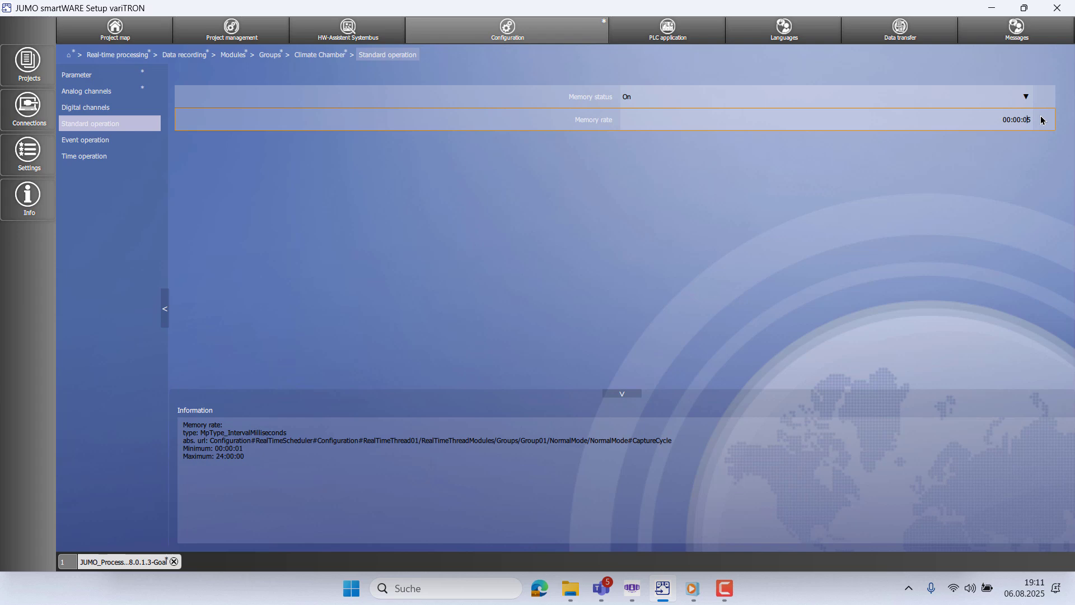
{"action": "key", "text": "BackSpace"}
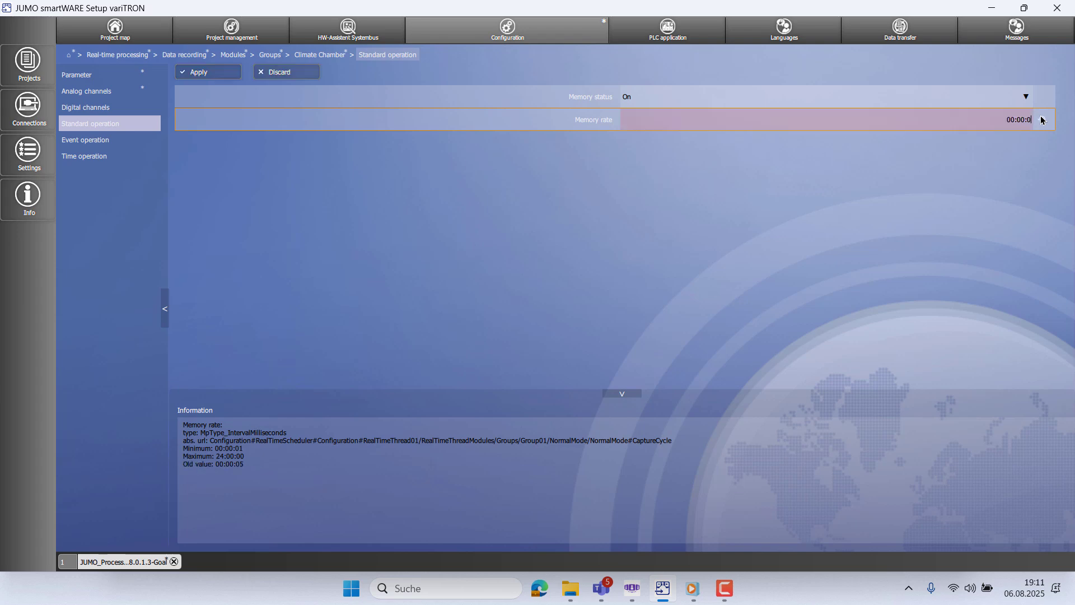
{"action": "type", "text": "1"}
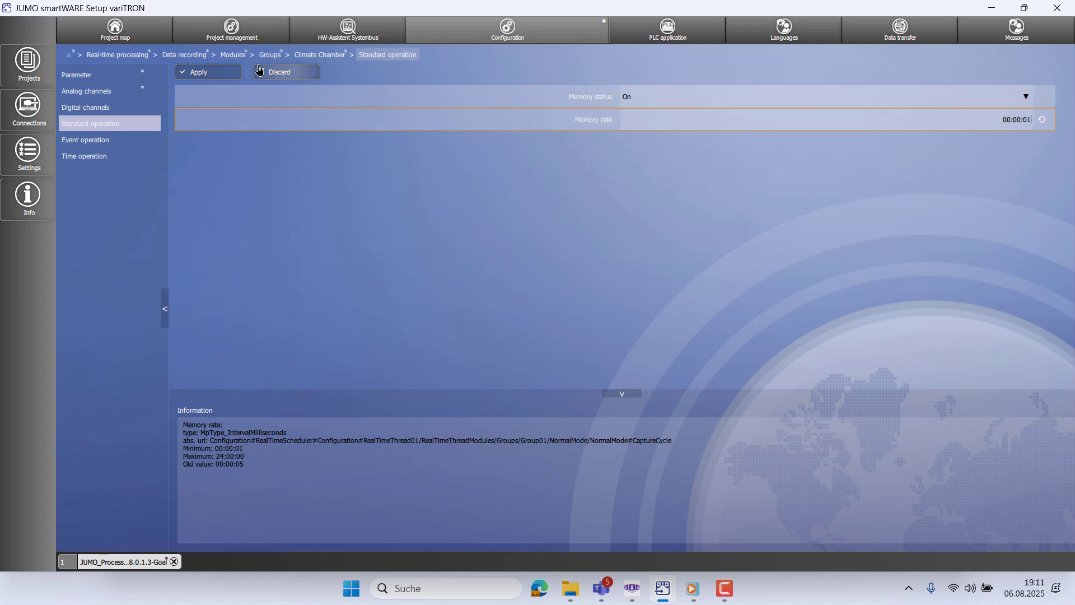
{"action": "left_click", "coordinate": [216, 78]}
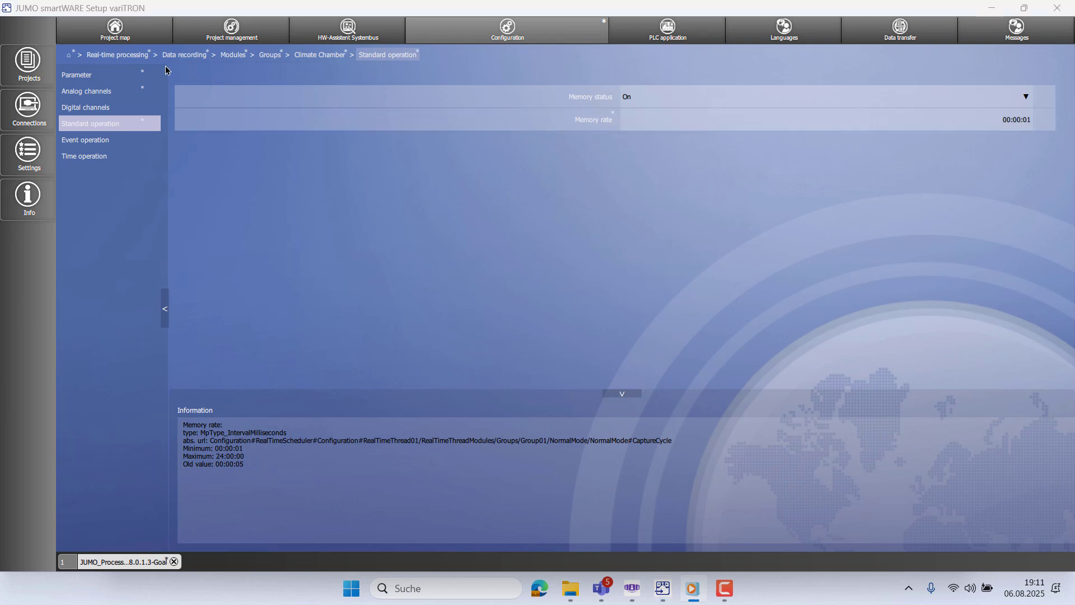
{"action": "left_click", "coordinate": [69, 59]}
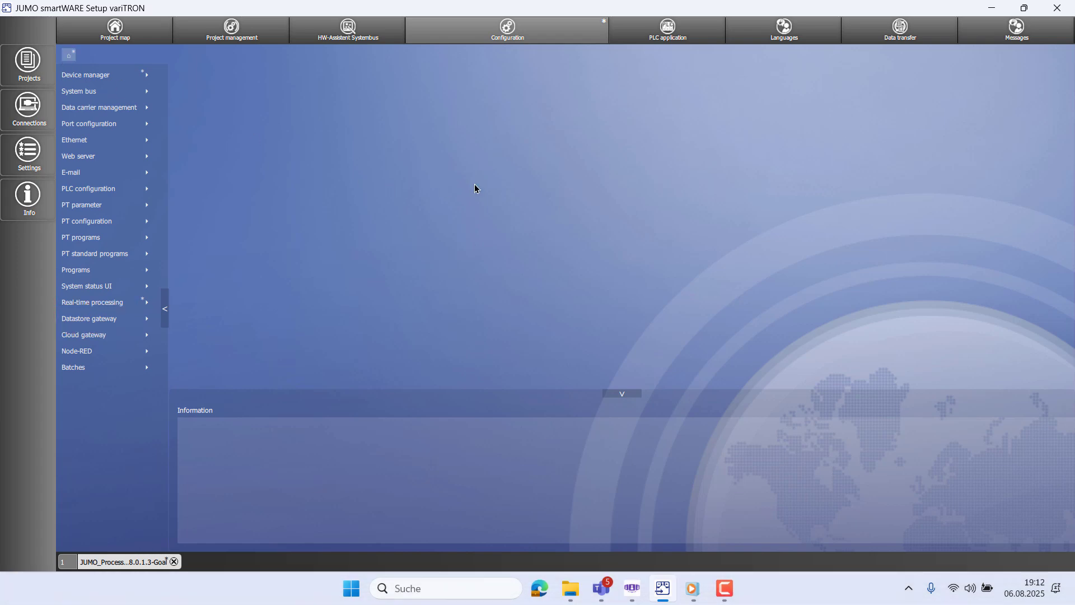
- Set Datastore interface Data export to Active with URL 192.168.178.174/store
{"action": "left_click", "coordinate": [991, 8]}
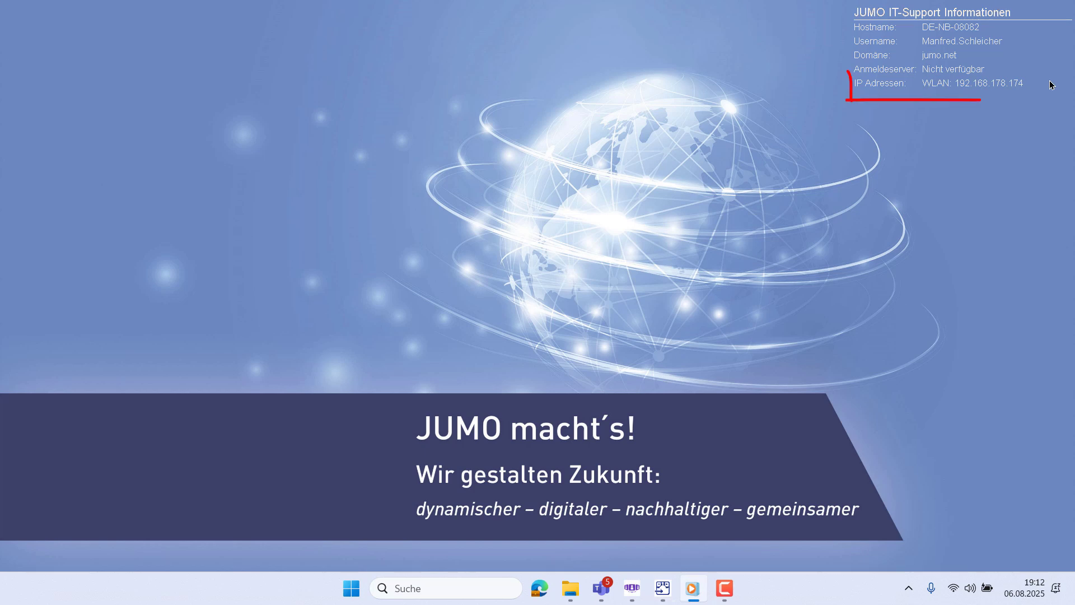
{"action": "left_click", "coordinate": [662, 589]}
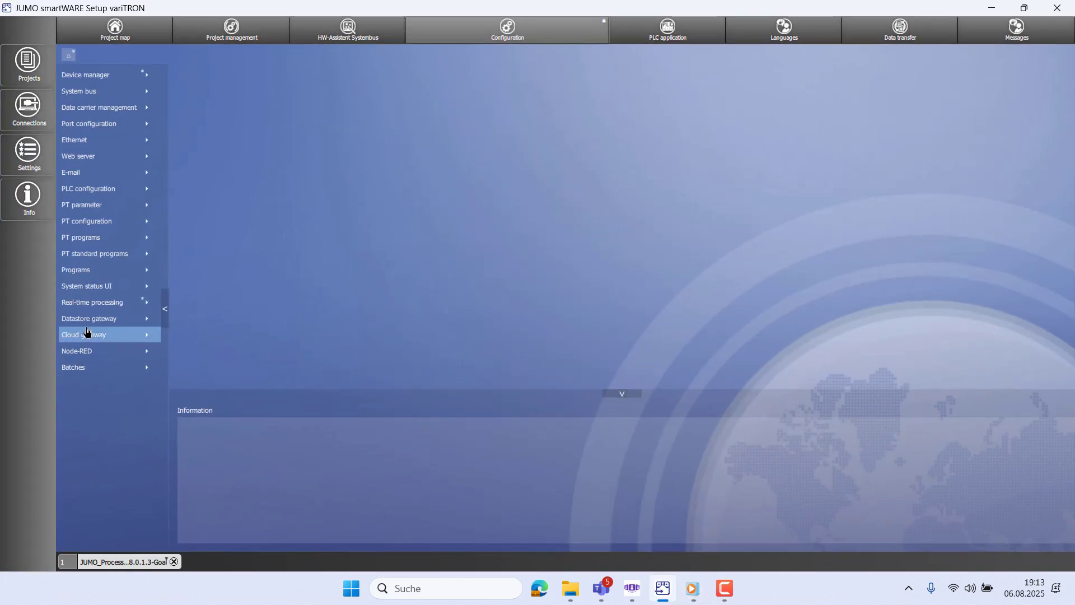
{"action": "left_click", "coordinate": [89, 320]}
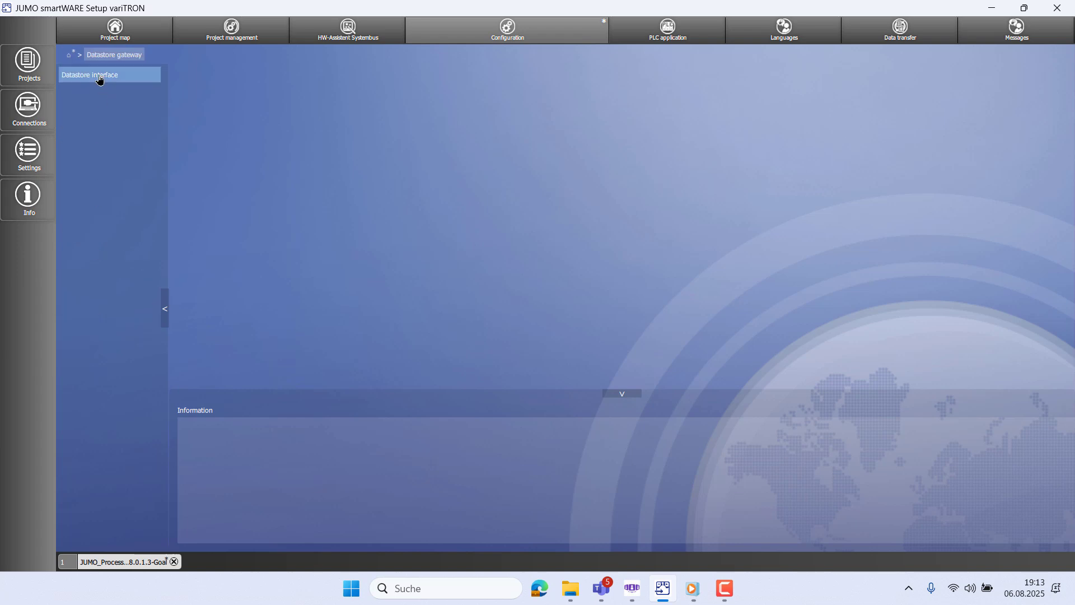
{"action": "left_click", "coordinate": [100, 79]}
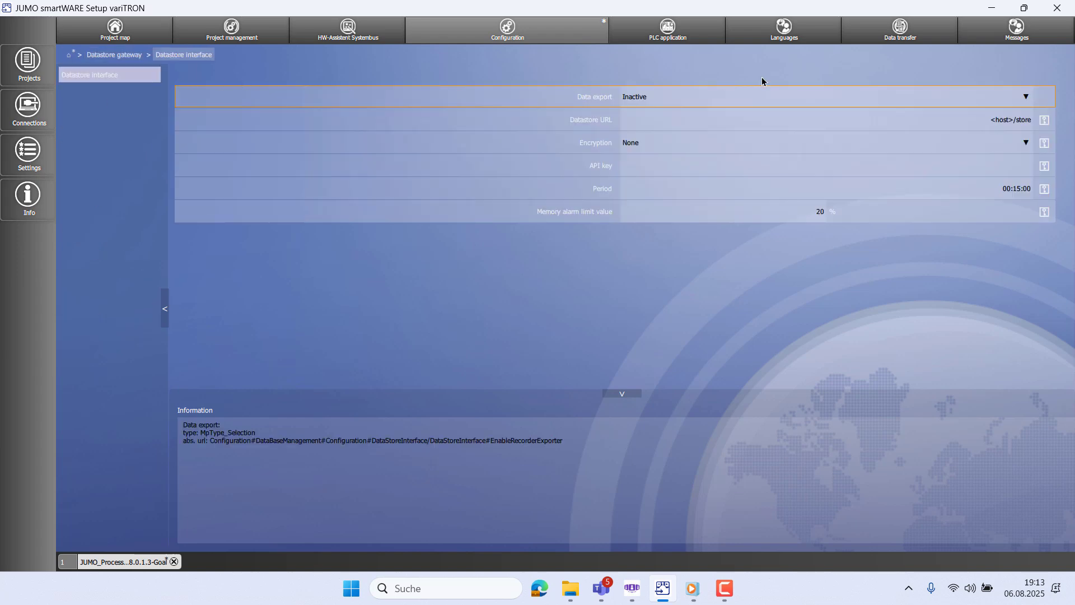
{"action": "left_click", "coordinate": [1028, 98]}
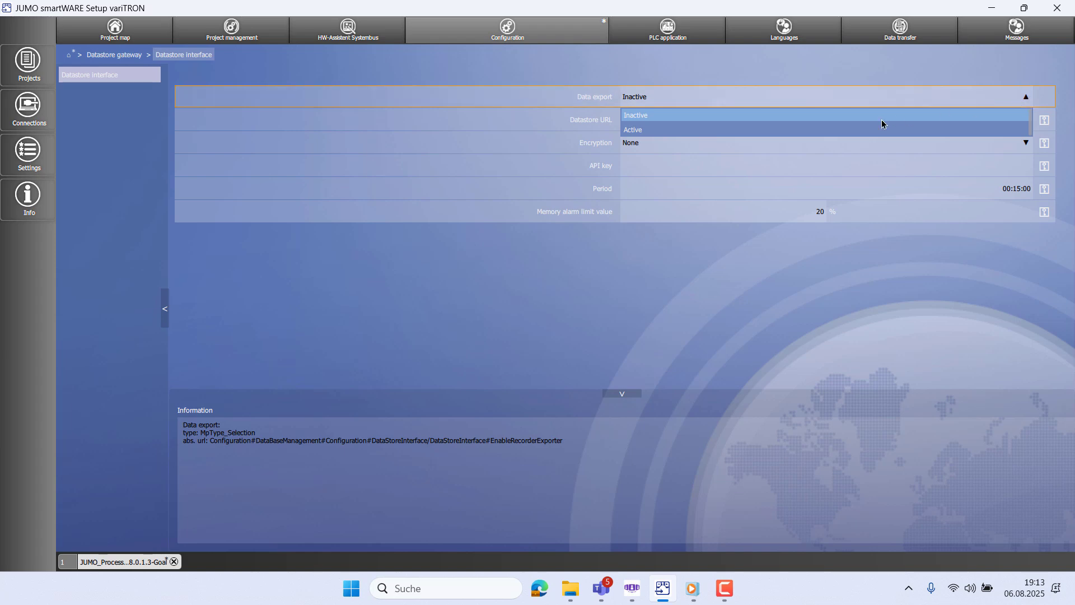
{"action": "left_click", "coordinate": [845, 129]}
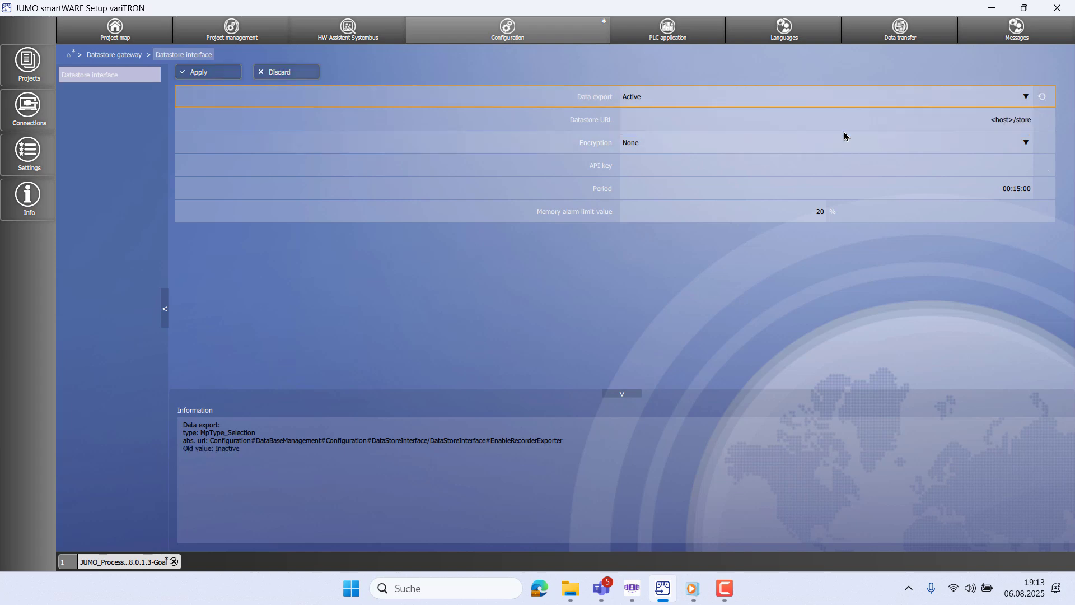
{"action": "left_click", "coordinate": [1008, 120]}
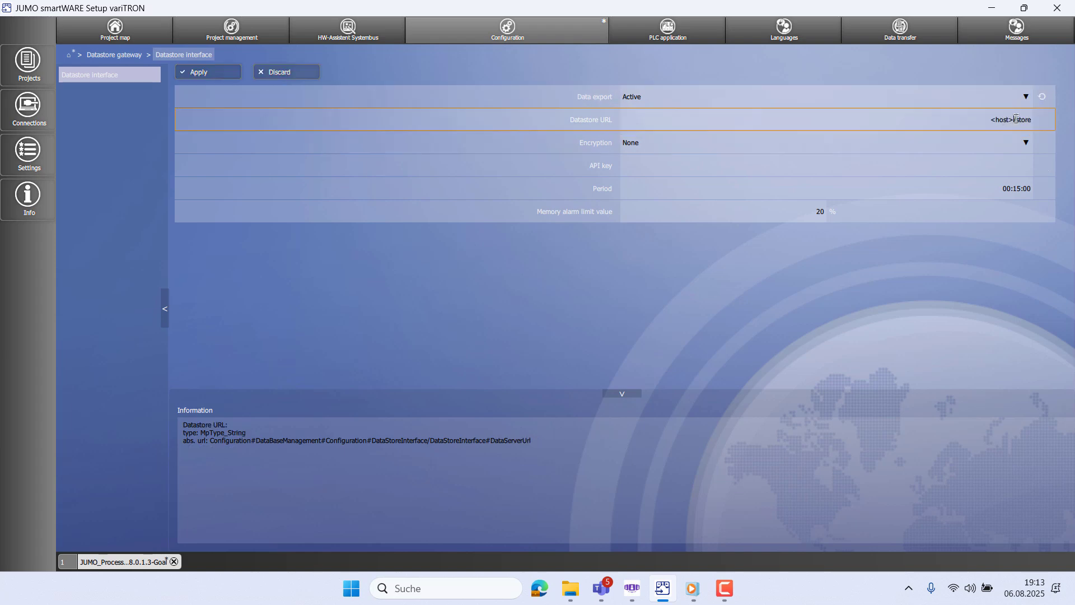
{"action": "key", "text": "BackSpace"}
{"action": "key", "text": "BackSpace"}
{"action": "key", "text": "BackSpace"}
{"action": "key", "text": "BackSpace"}
{"action": "key", "text": "BackSpace"}
{"action": "key", "text": "BackSpace"}
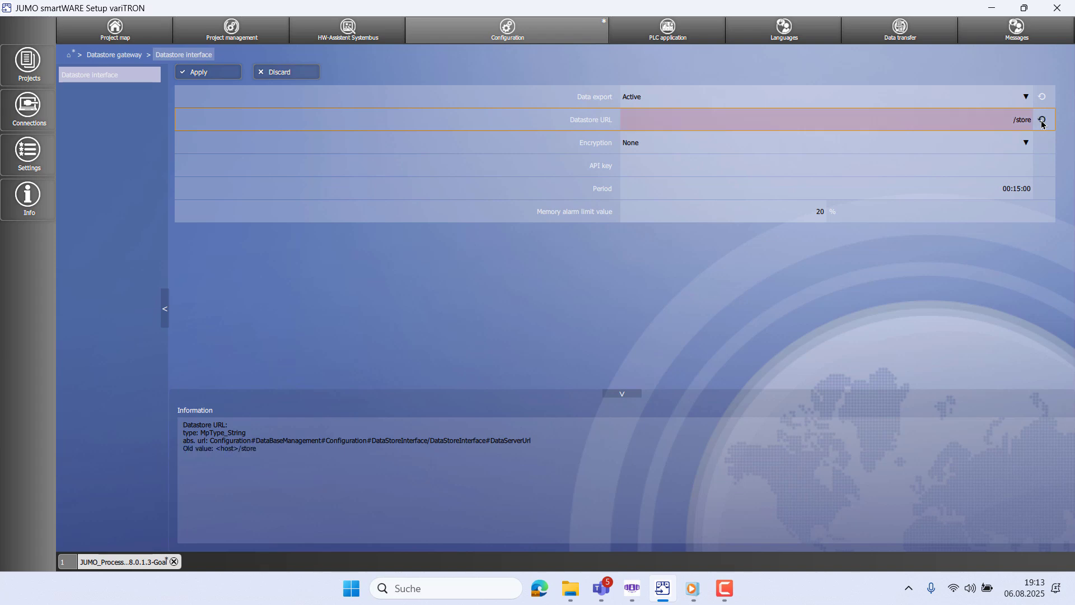
{"action": "type", "text": "192."}
{"action": "type", "text": "168.178."}
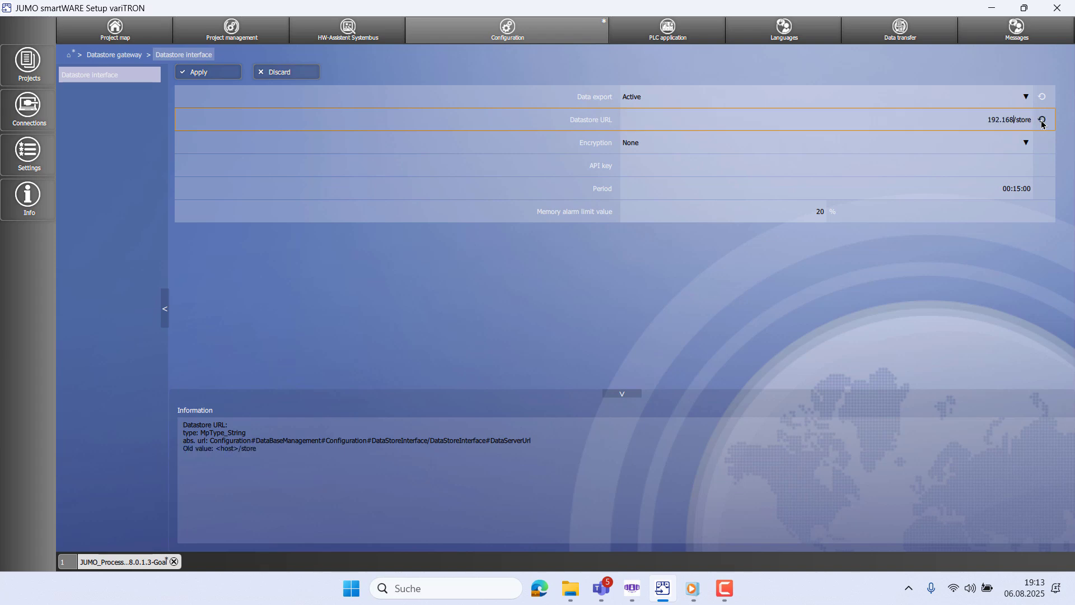
{"action": "type", "text": "174"}
{"action": "key", "text": "Return"}
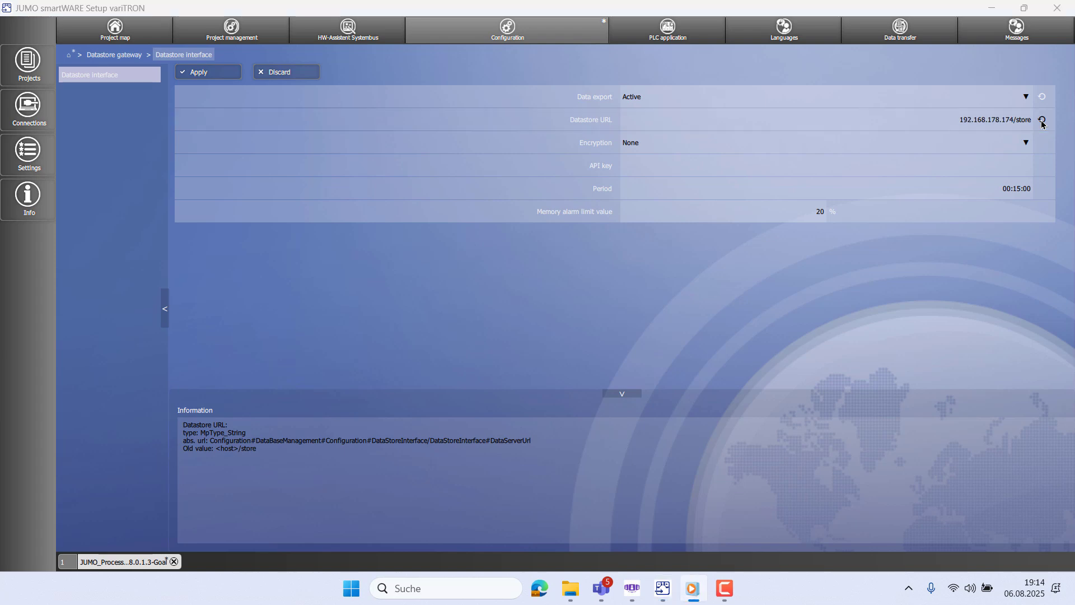
- Set the datastore export period to 00:03:00 and apply the settings
{"action": "left_click", "coordinate": [1032, 186]}
{"action": "key", "text": "BackSpace"}
{"action": "key", "text": "BackSpace"}
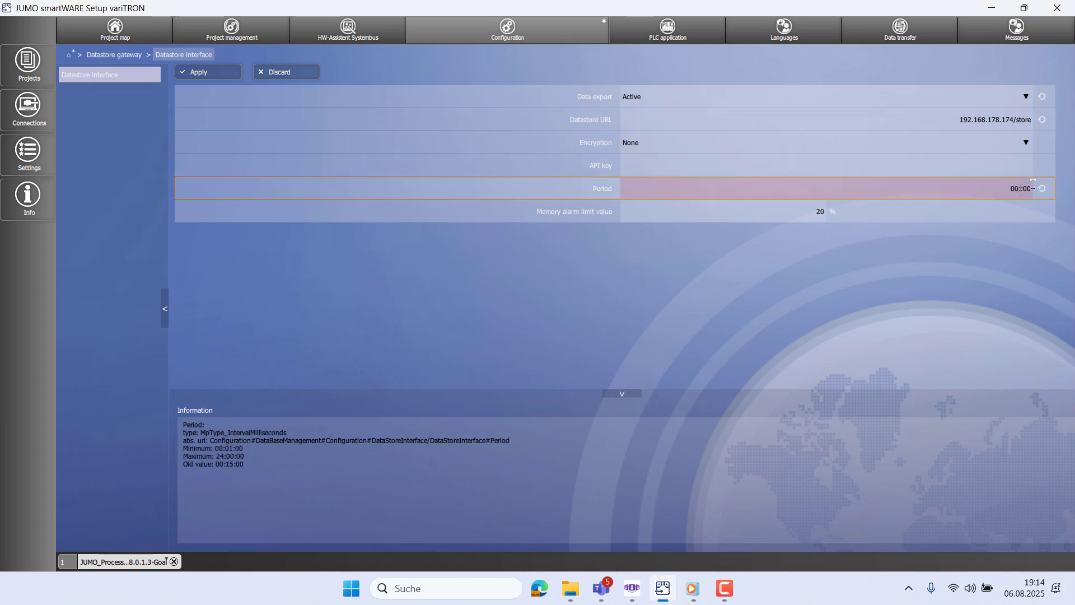
{"action": "type", "text": "03:00"}
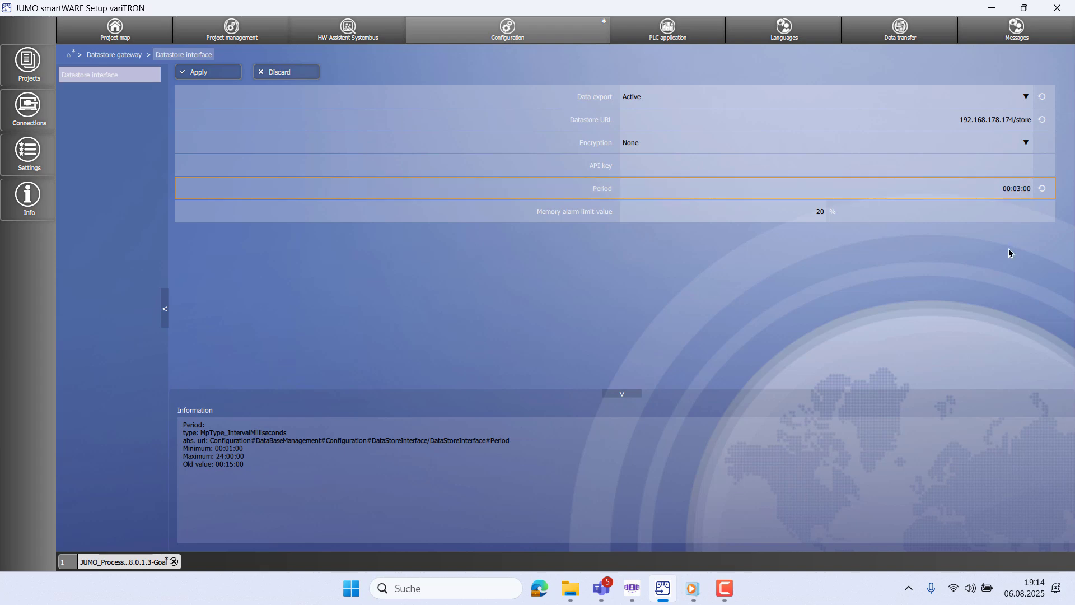
{"action": "key", "text": "Return"}
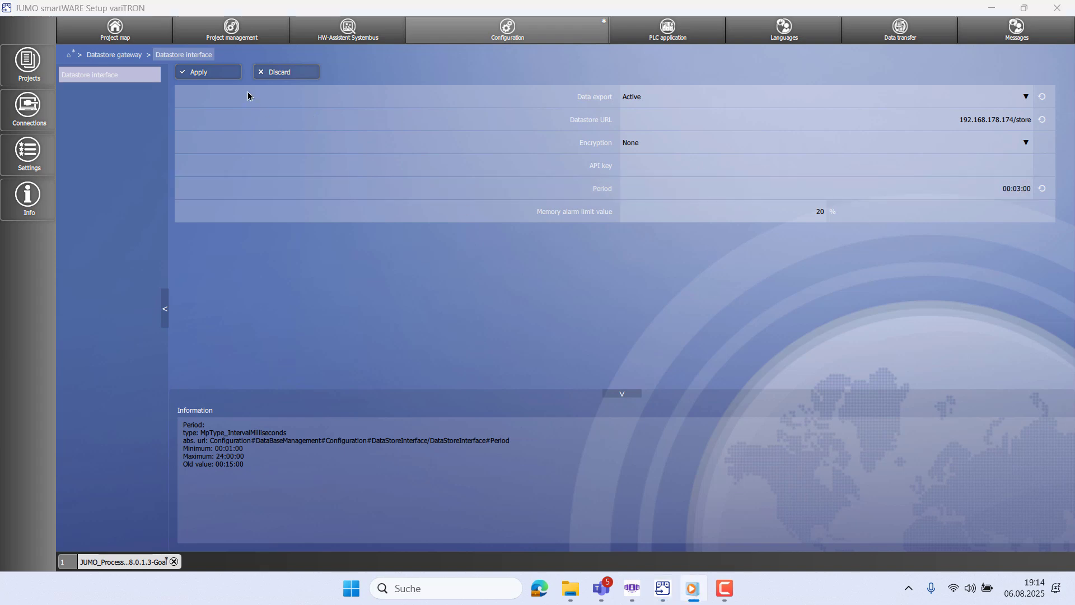
{"action": "left_click", "coordinate": [221, 77]}
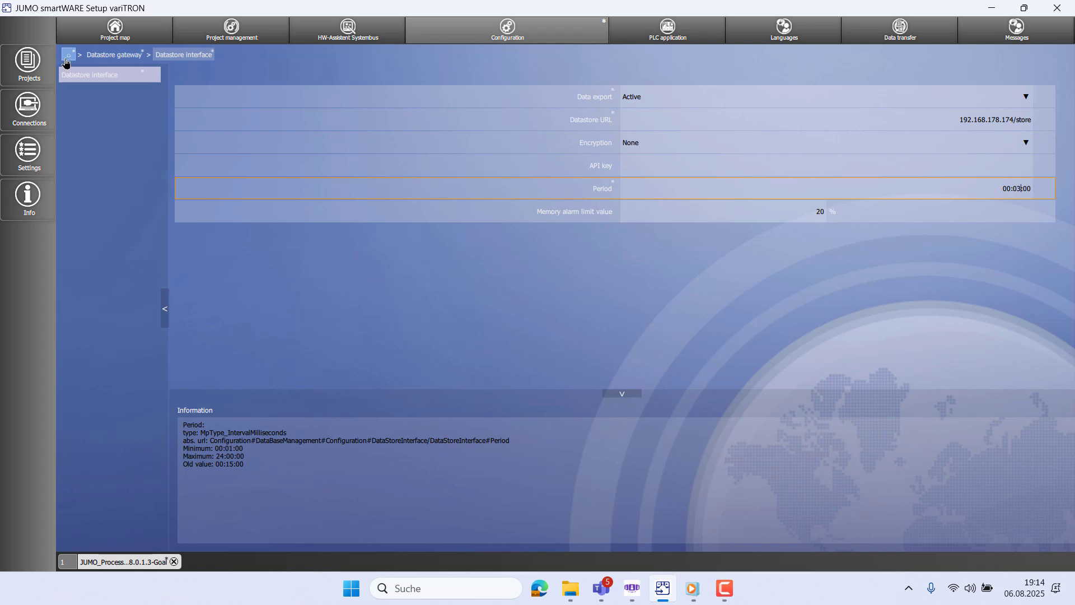
{"action": "left_click", "coordinate": [65, 60]}
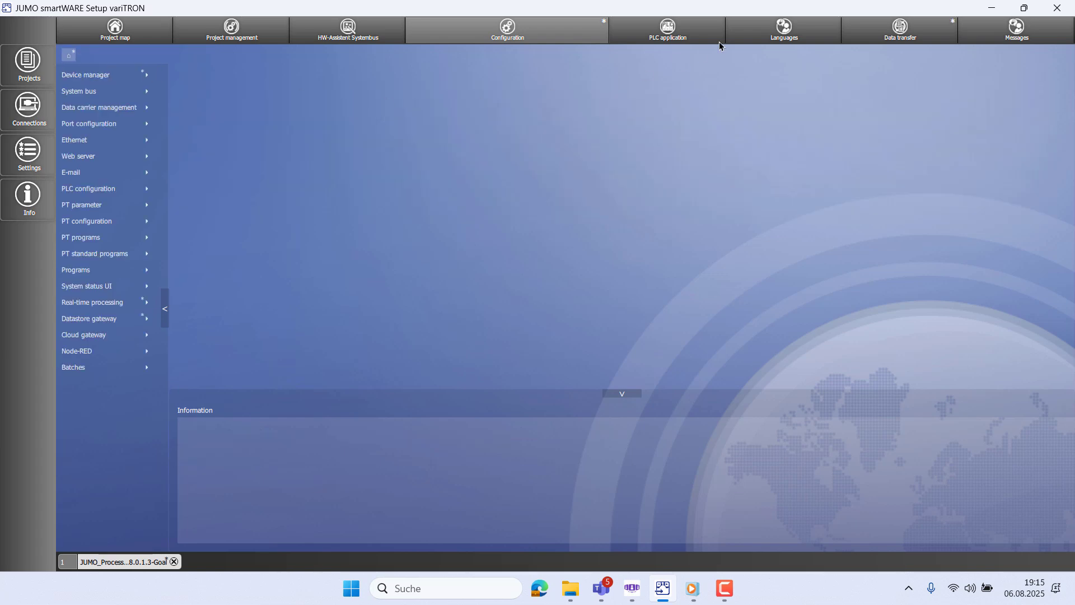
- Connect to the variTRON 500 webinar device with its password and send the configuration
{"action": "left_click", "coordinate": [873, 28]}
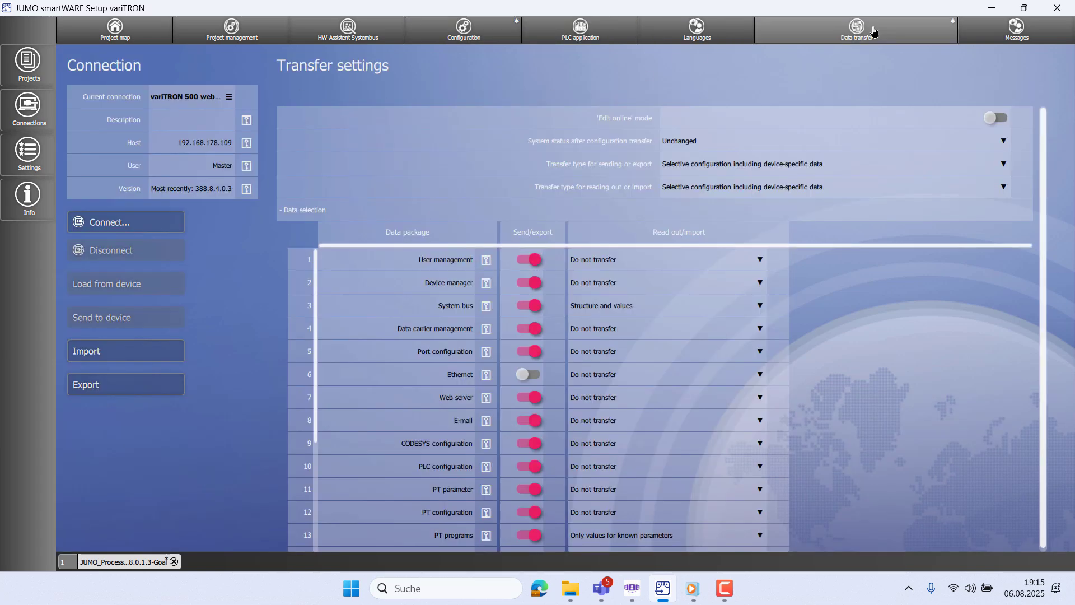
{"action": "left_click", "coordinate": [166, 227]}
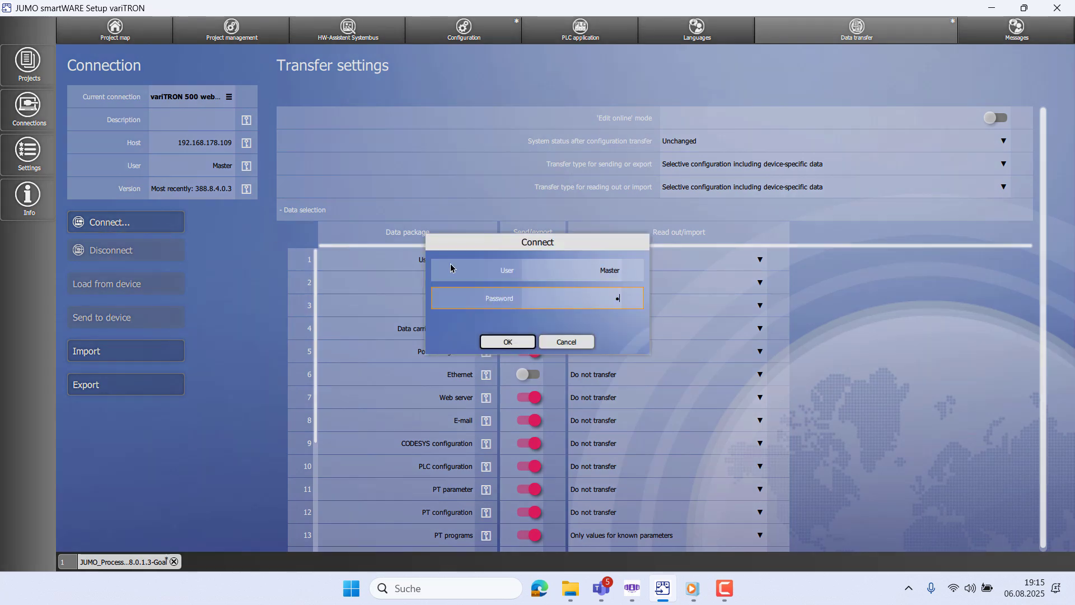
{"action": "key", "text": "Return"}
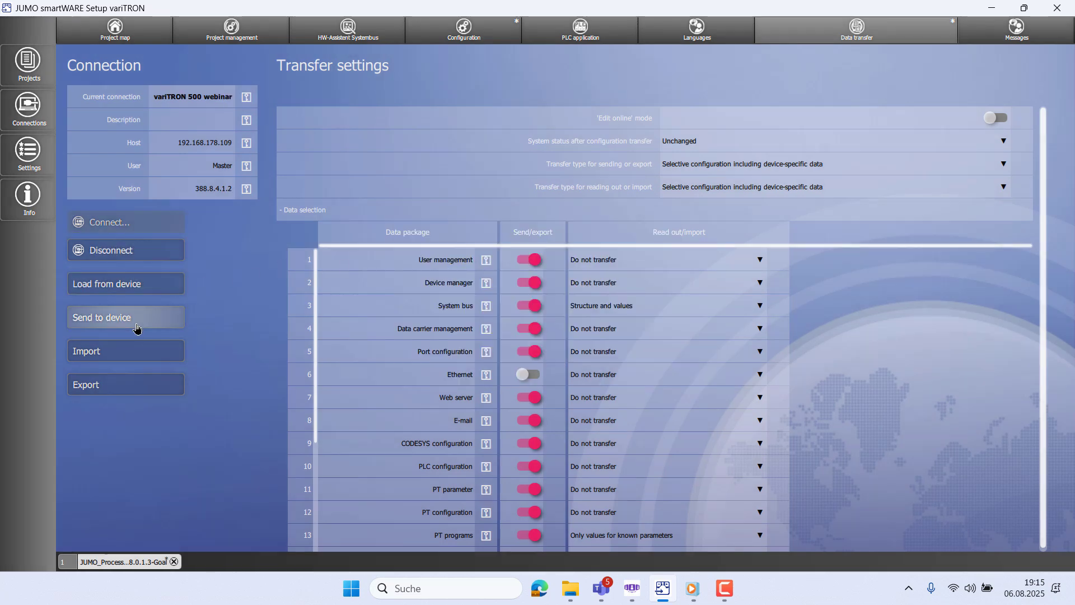
{"action": "left_click", "coordinate": [162, 325]}
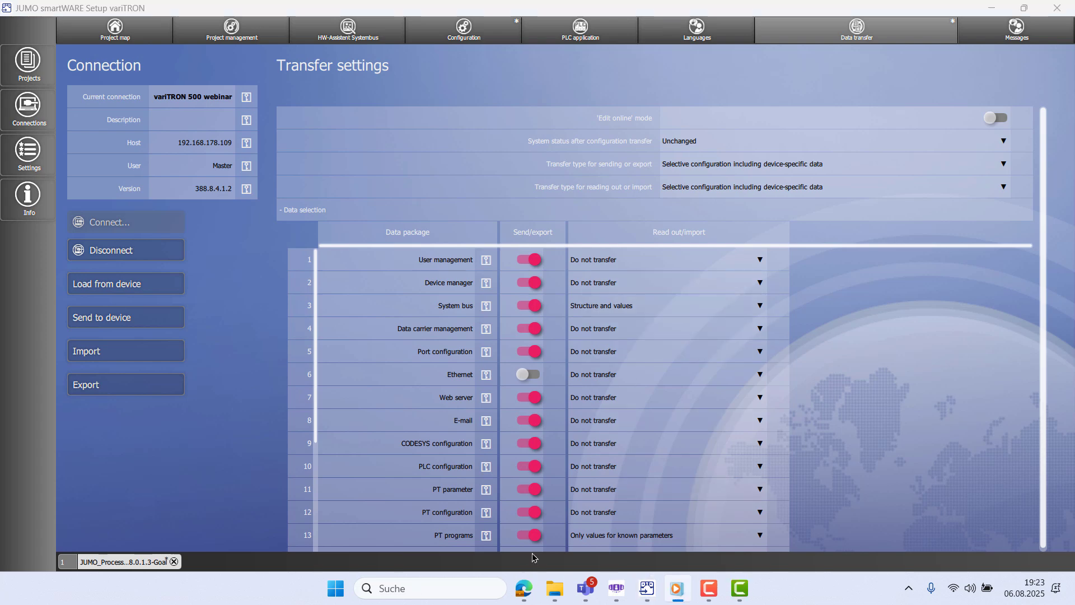
- Sign in to the variTRON Web Cockpit at 192.168.178.109:8090 using the saved credentials
{"action": "left_click", "coordinate": [516, 592]}
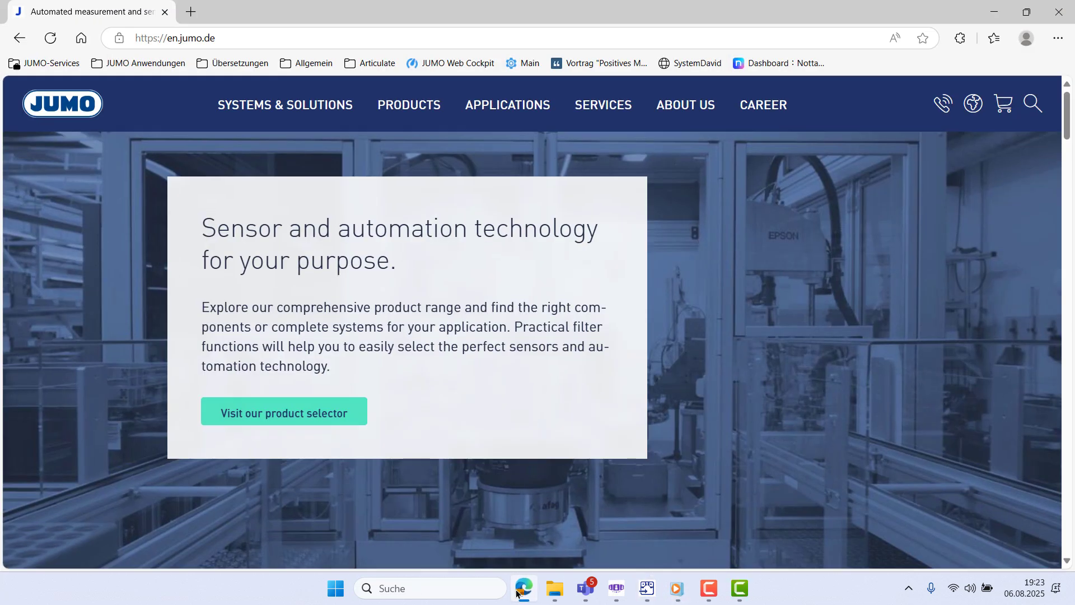
{"action": "left_click", "coordinate": [272, 35]}
{"action": "type", "text": "192.168.1"}
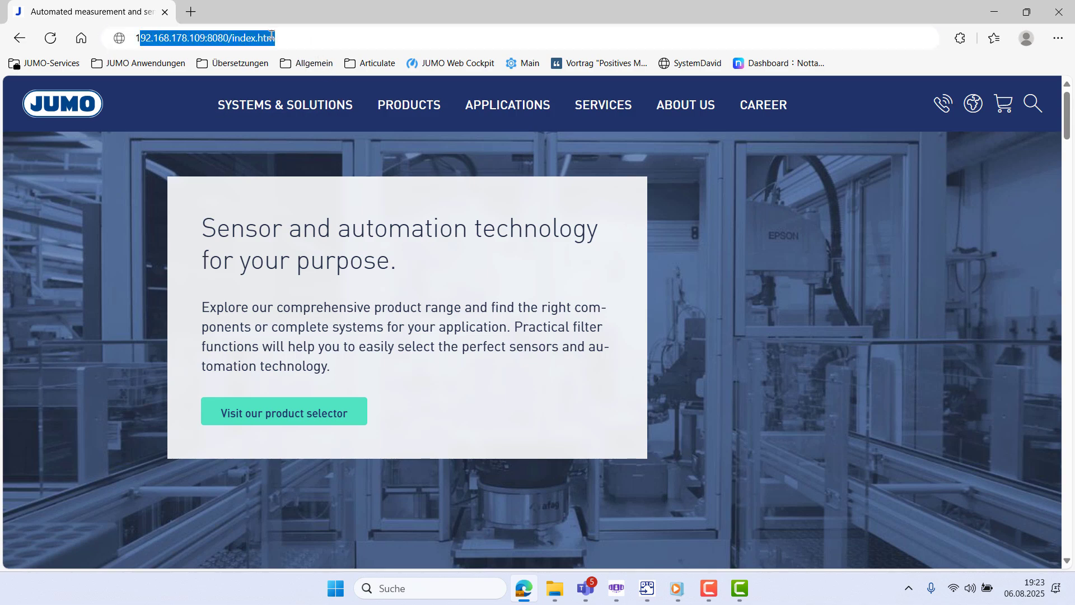
{"action": "type", "text": "78.109:8090"}
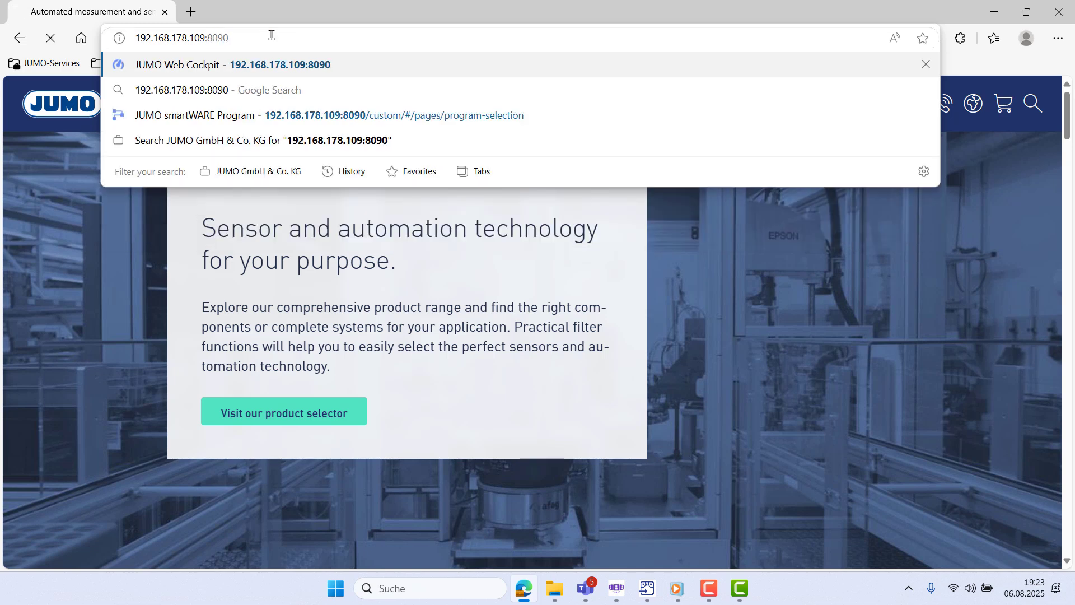
{"action": "key", "text": "Return"}
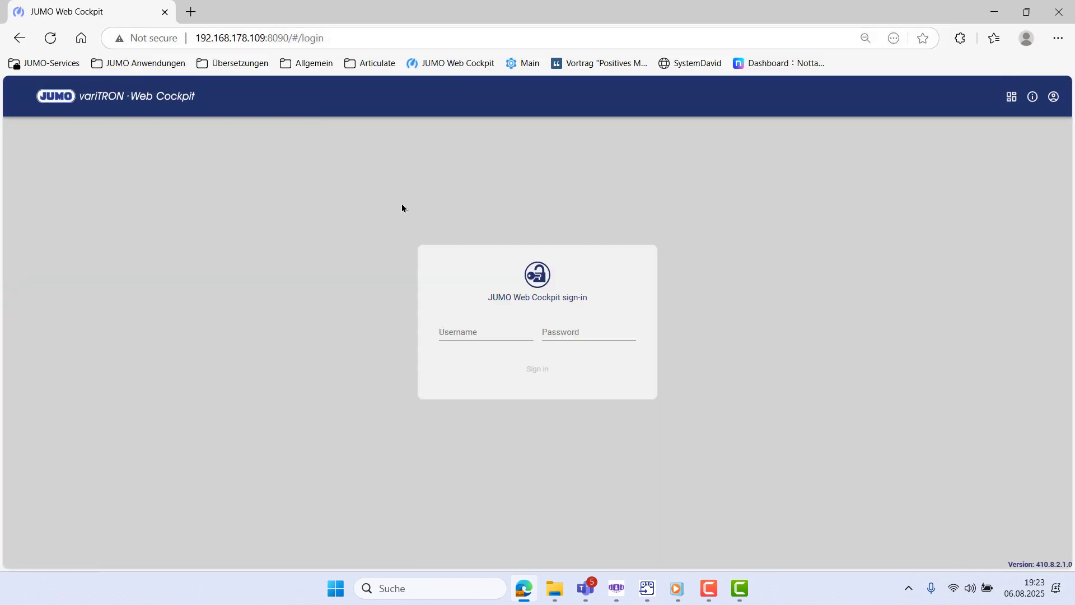
{"action": "left_click", "coordinate": [452, 331]}
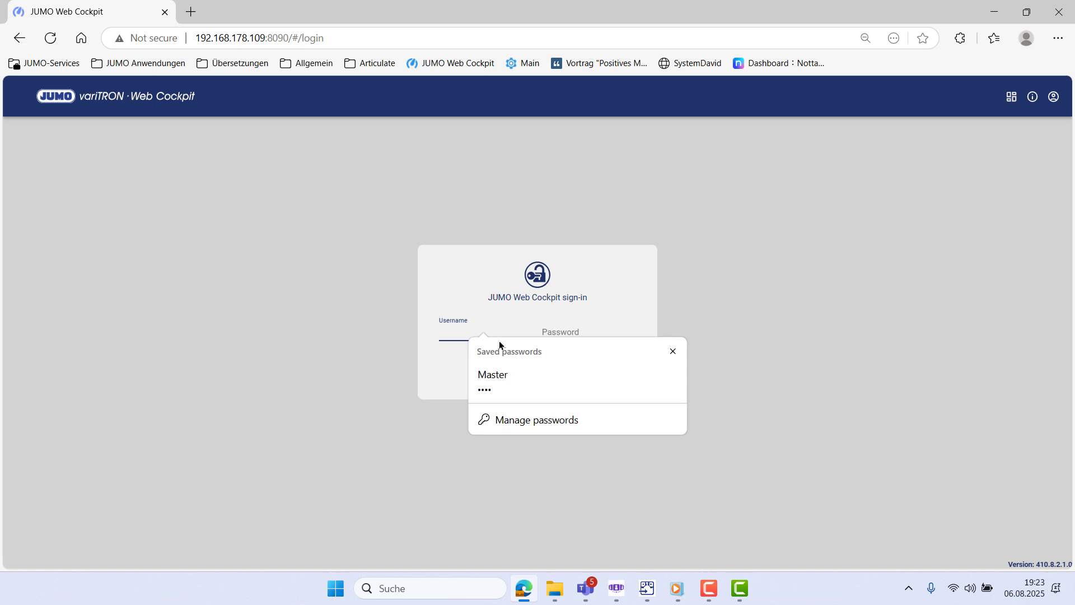
{"action": "left_click", "coordinate": [483, 373]}
{"action": "left_click", "coordinate": [536, 373]}
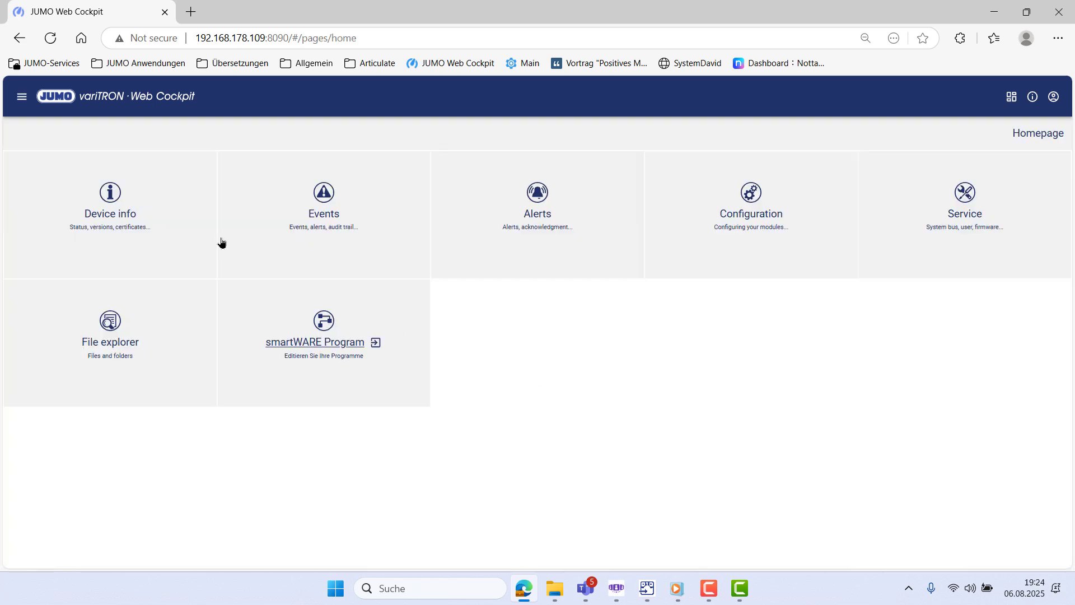
- Delete the stored data record from Device info > Datastore gateway > Export status
{"action": "left_click", "coordinate": [146, 234]}
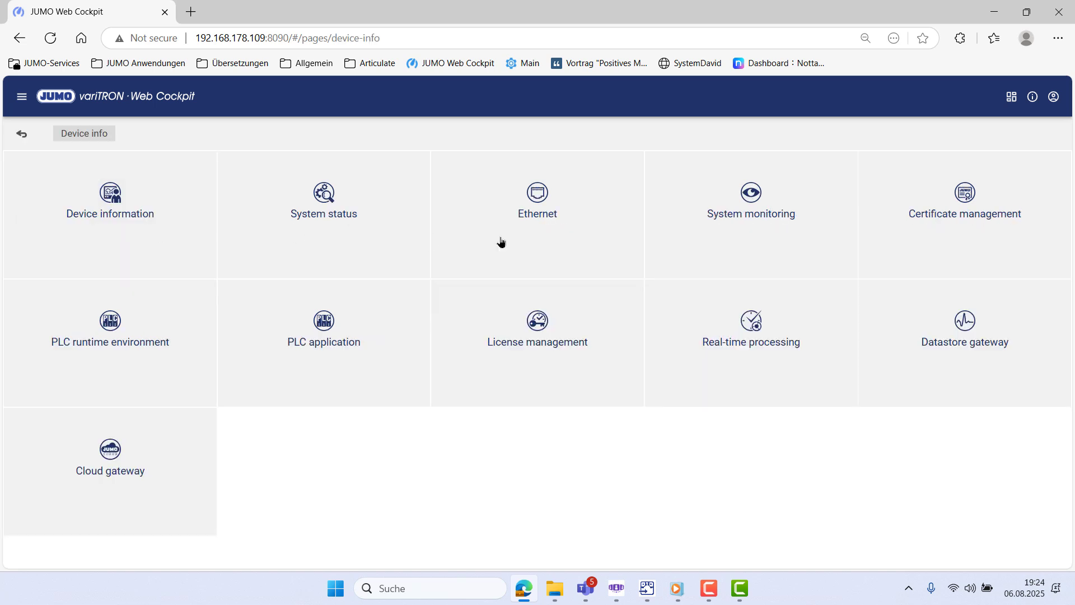
{"action": "left_click", "coordinate": [977, 344]}
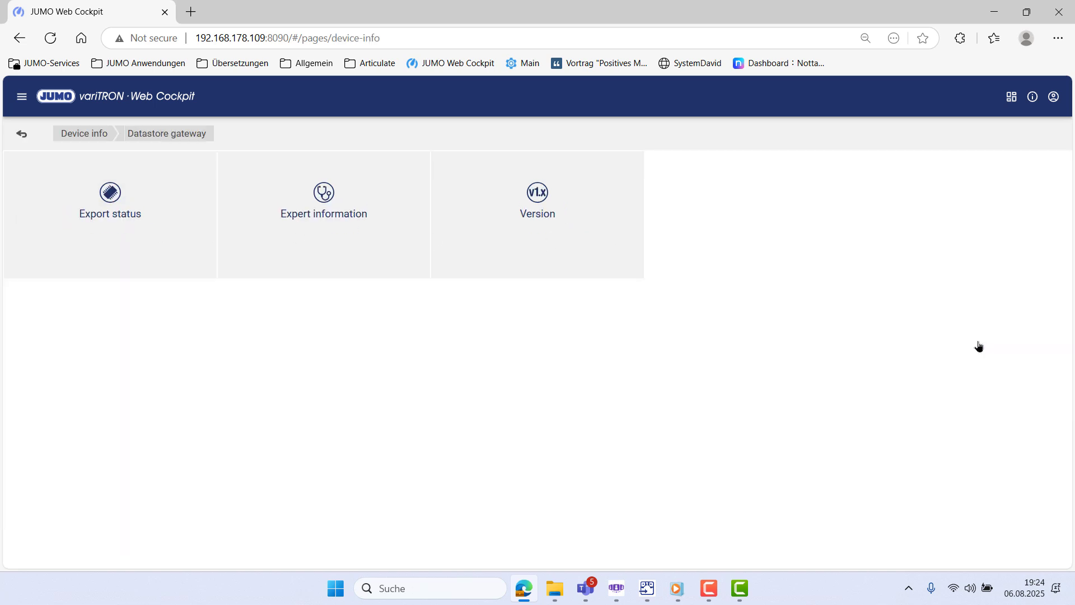
{"action": "left_click", "coordinate": [145, 231]}
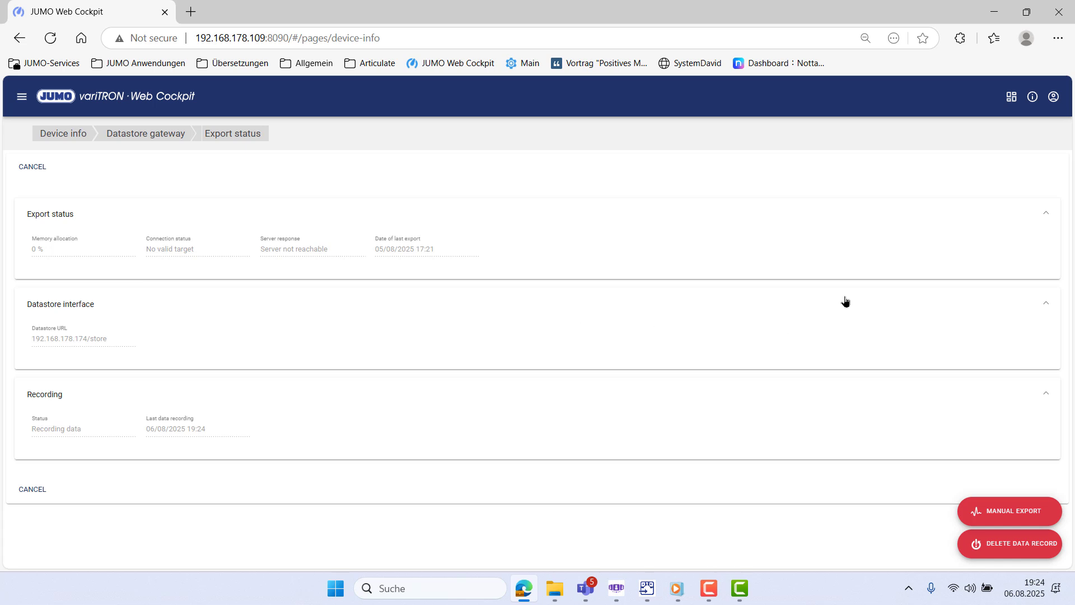
{"action": "left_click", "coordinate": [1024, 550]}
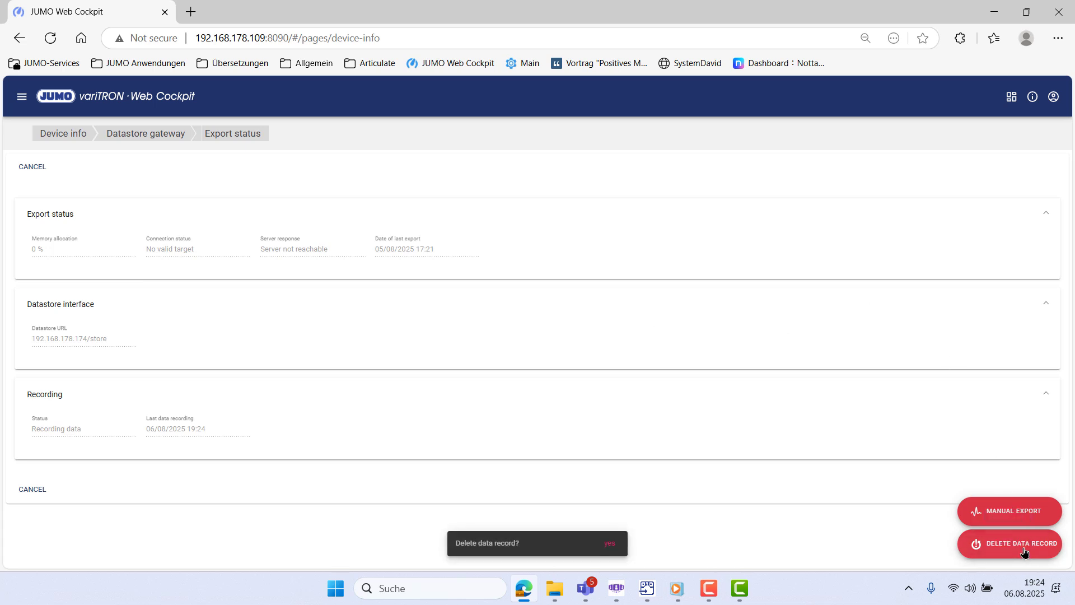
{"action": "left_click", "coordinate": [608, 545]}
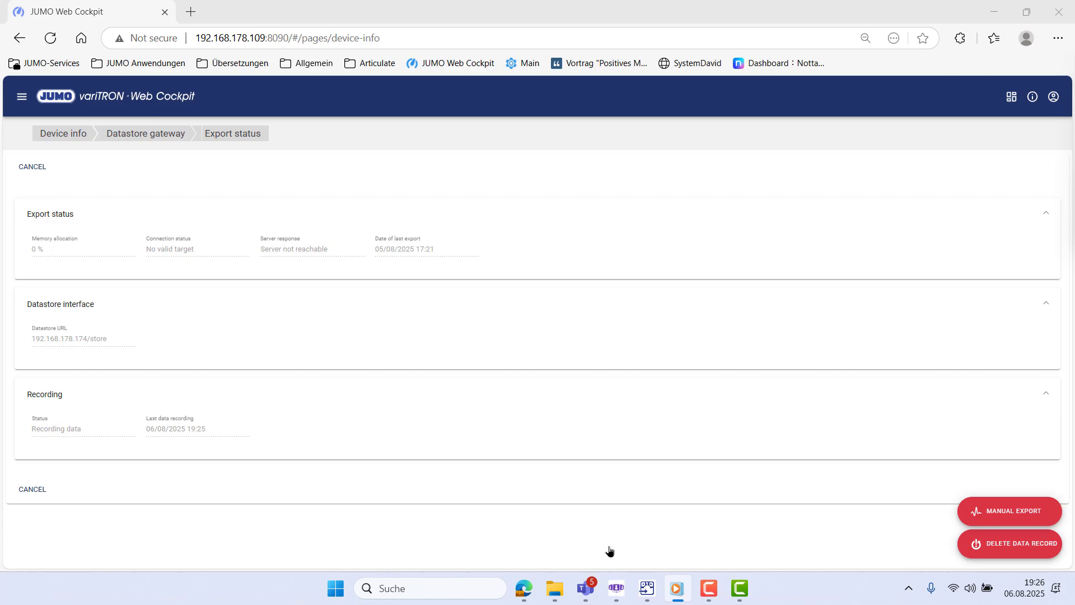
{"action": "left_click", "coordinate": [556, 592]}
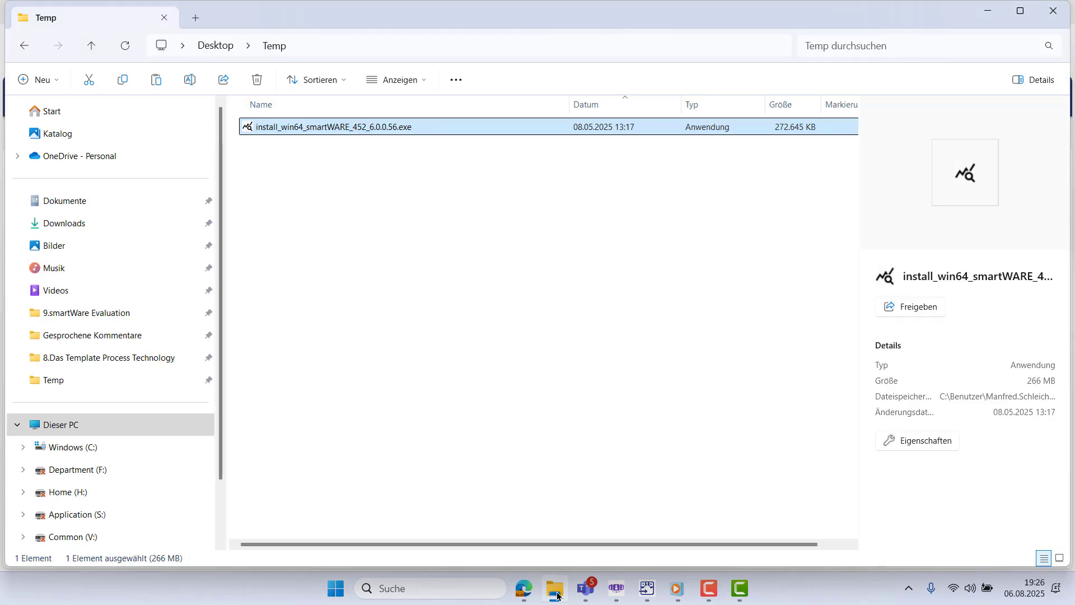
- Run install_win64_smartWARE_452_6.0.0.56.exe and proceed through the wizard to Install
{"action": "double_click", "coordinate": [331, 129]}
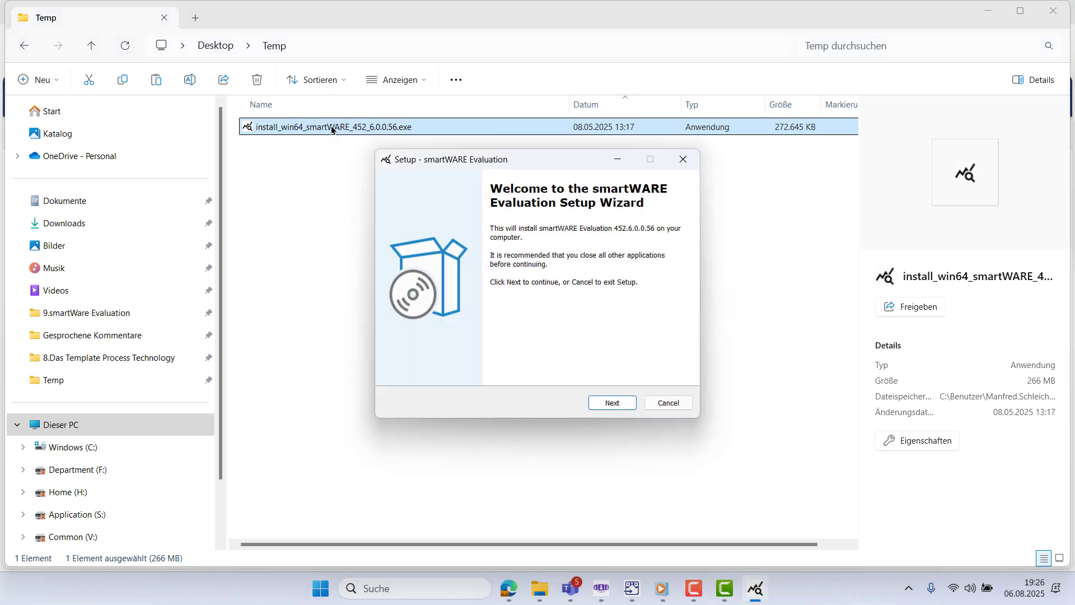
{"action": "left_click", "coordinate": [607, 404]}
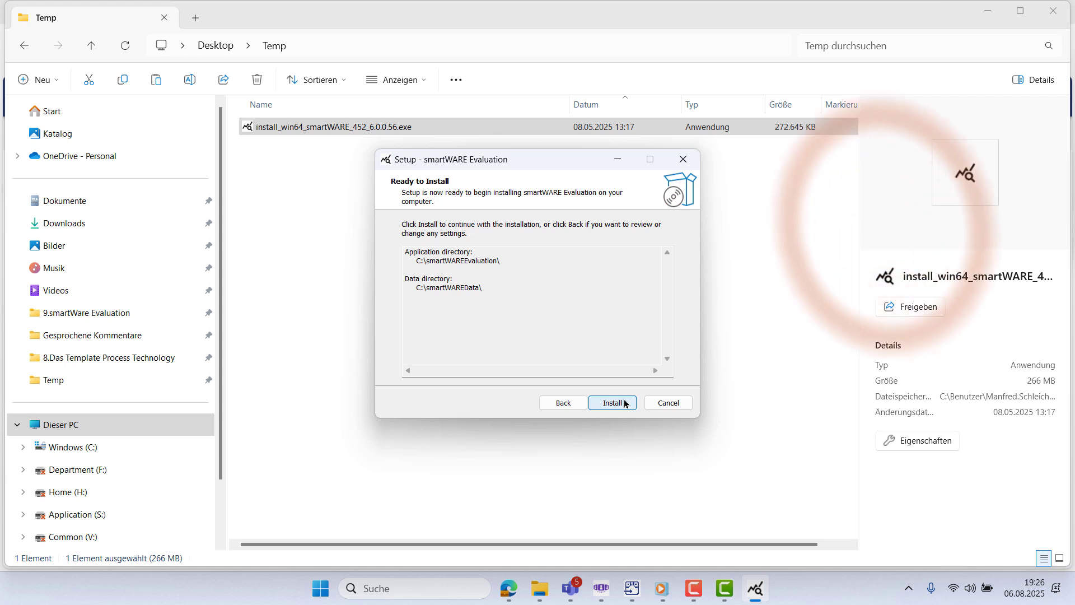
{"action": "left_click", "coordinate": [627, 403]}
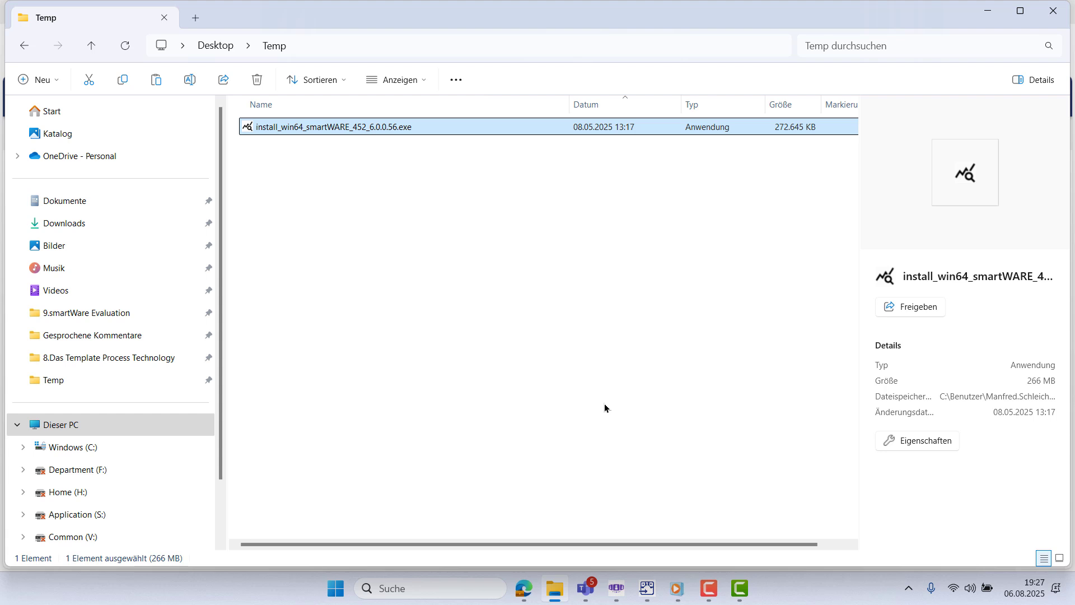
- Run the Start smartWARE script and close its console once it reports 'Script success'
{"action": "left_click", "coordinate": [483, 586]}
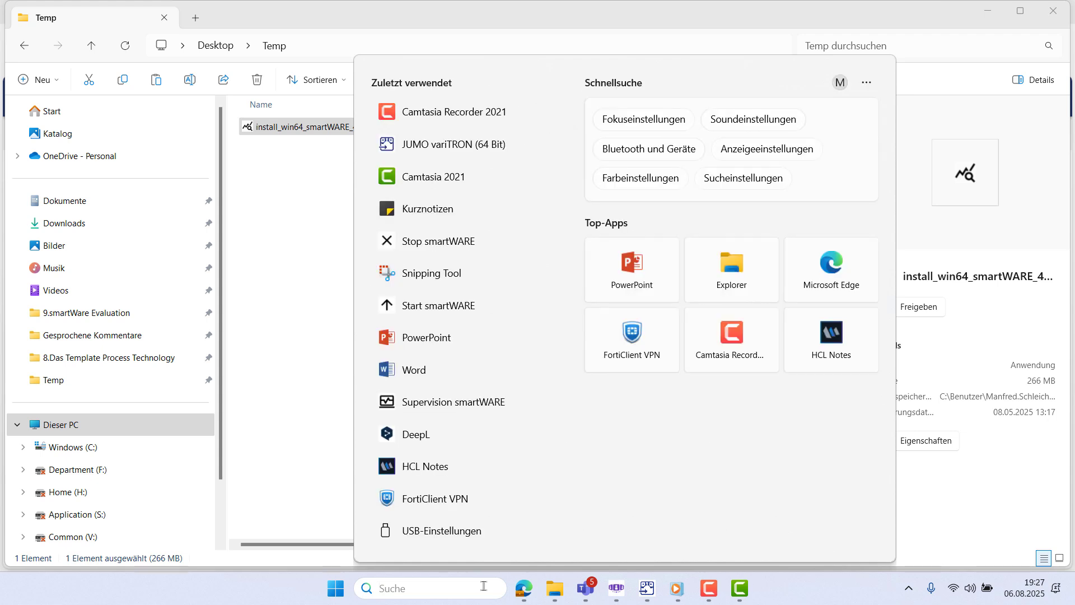
{"action": "type", "text": "st"}
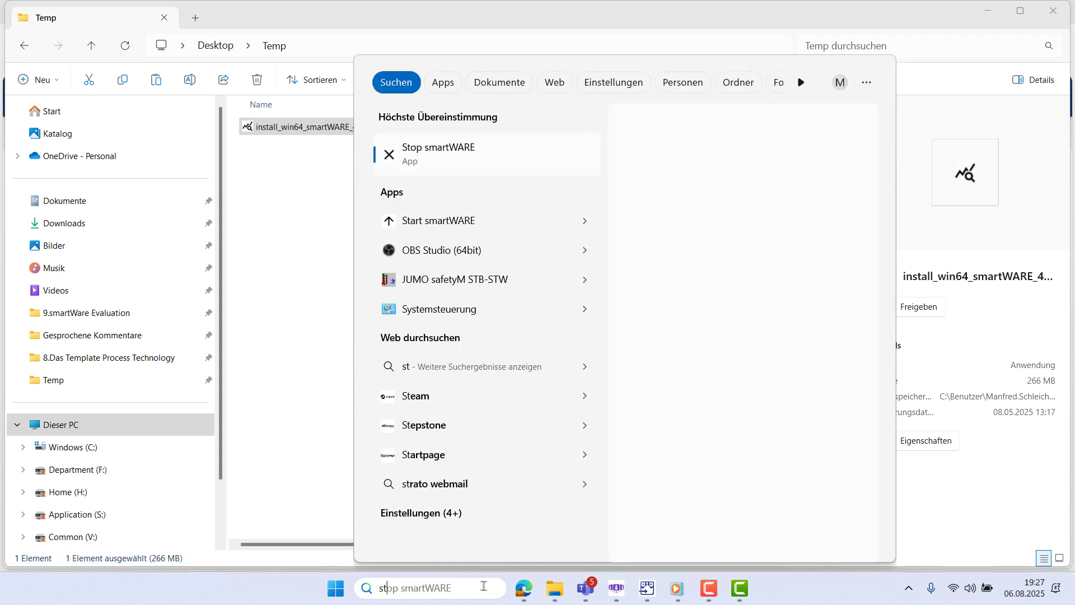
{"action": "type", "text": "art"}
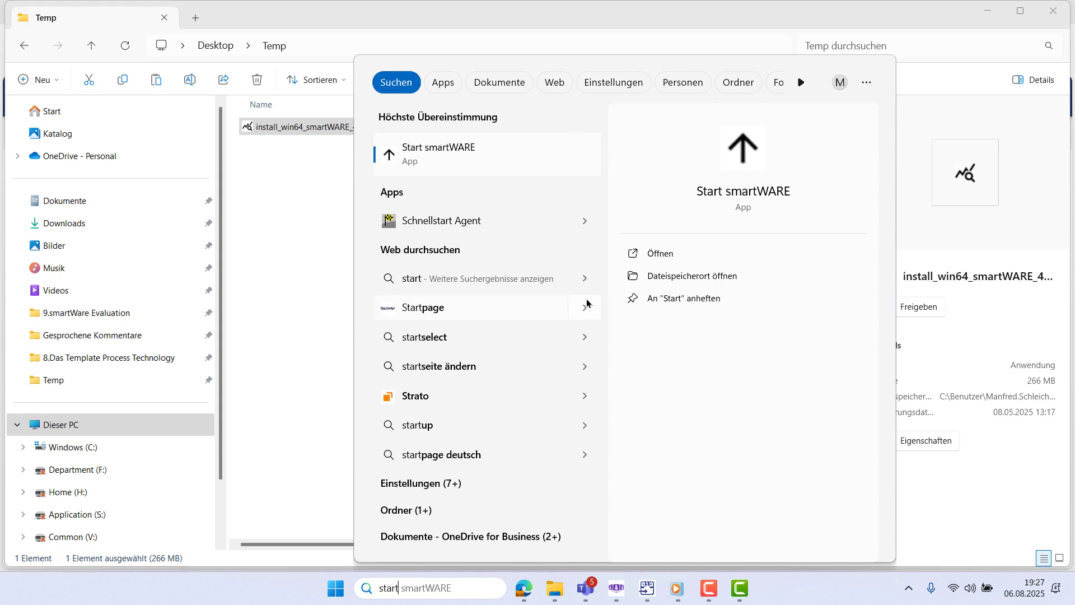
{"action": "left_click", "coordinate": [673, 255]}
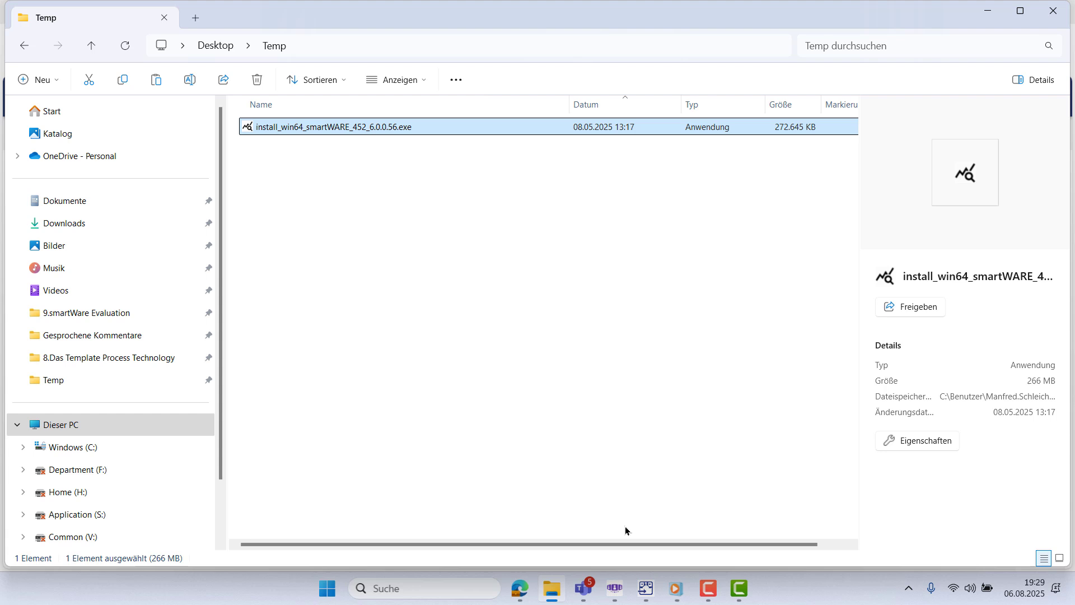
{"action": "left_click", "coordinate": [637, 479]}
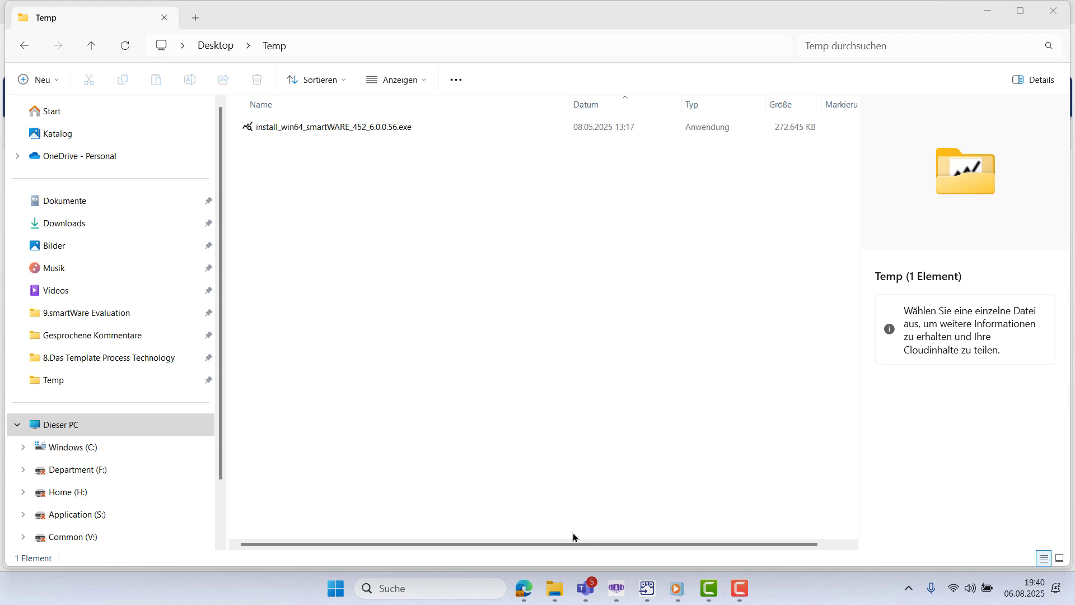
- Load localhost in Edge and log on to smartWARE Evaluation with the saved credentials
{"action": "left_click", "coordinate": [523, 588]}
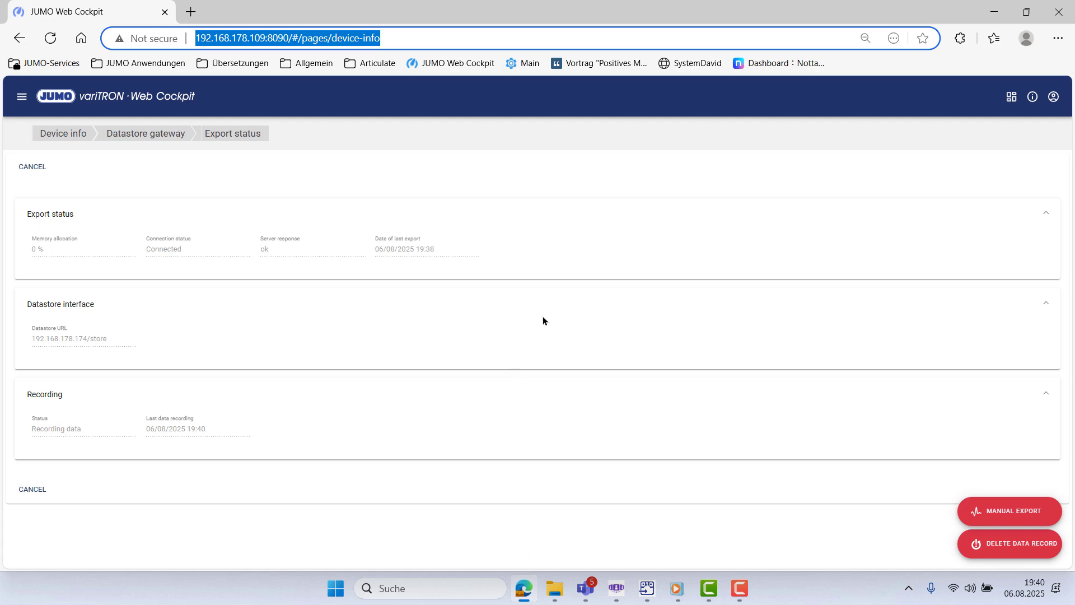
{"action": "type", "text": "localhost"}
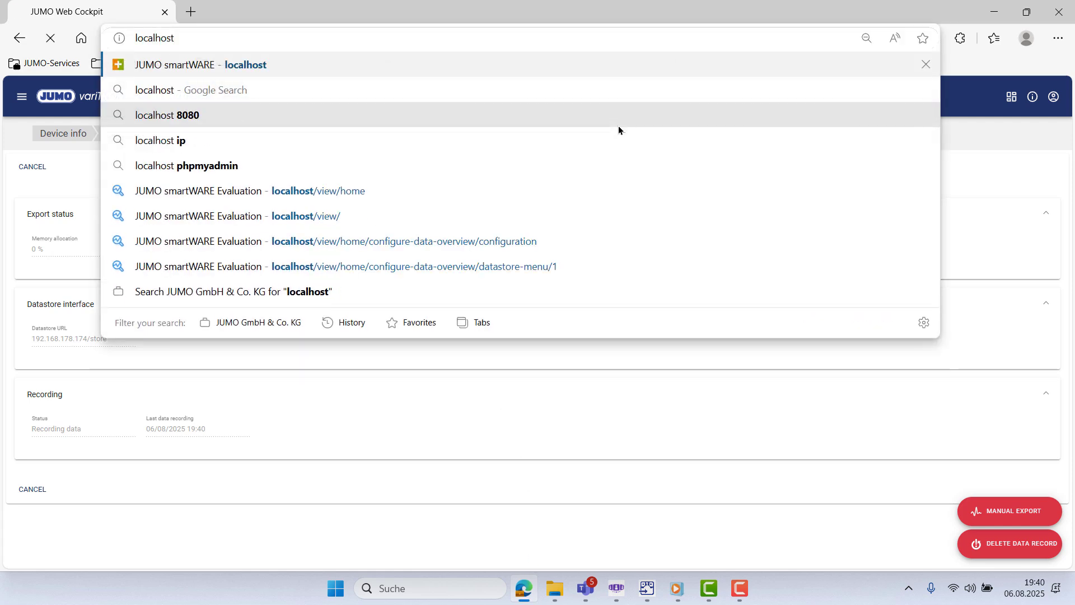
{"action": "key", "text": "Return"}
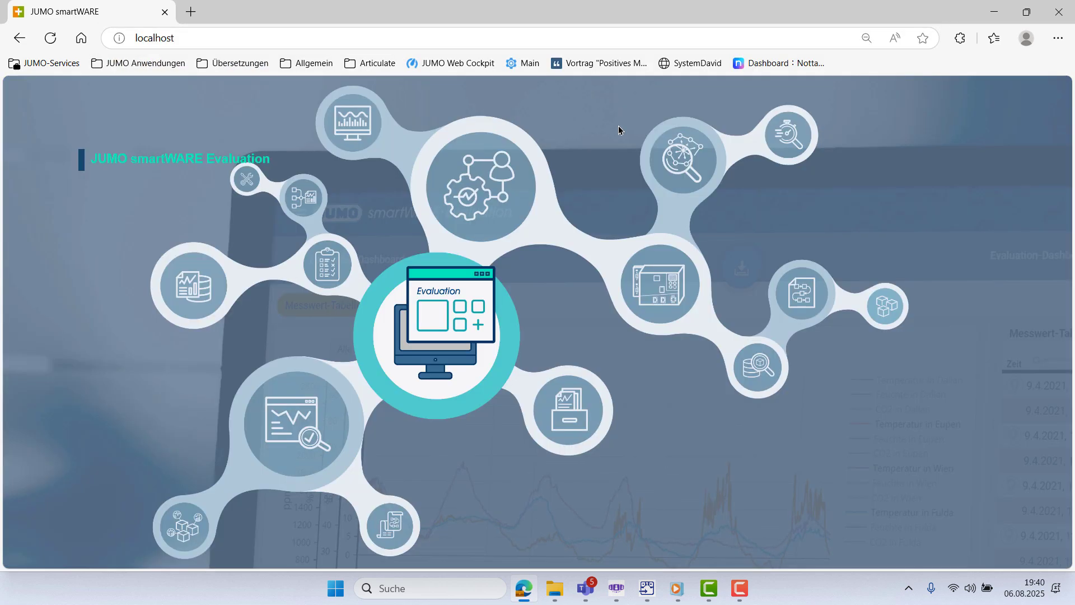
{"action": "left_click", "coordinate": [234, 162]}
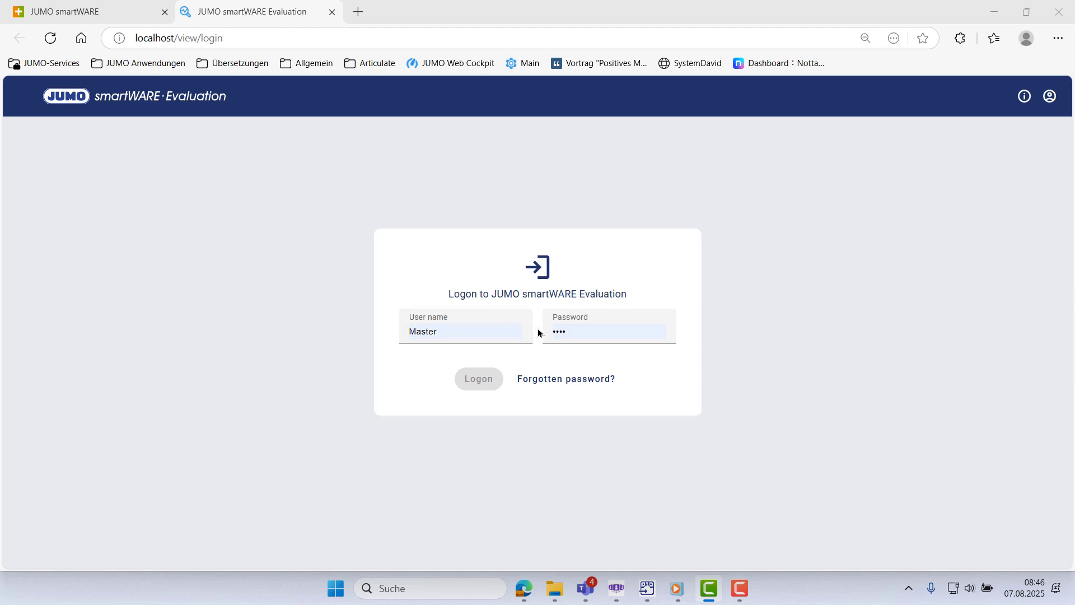
{"action": "left_click", "coordinate": [579, 335]}
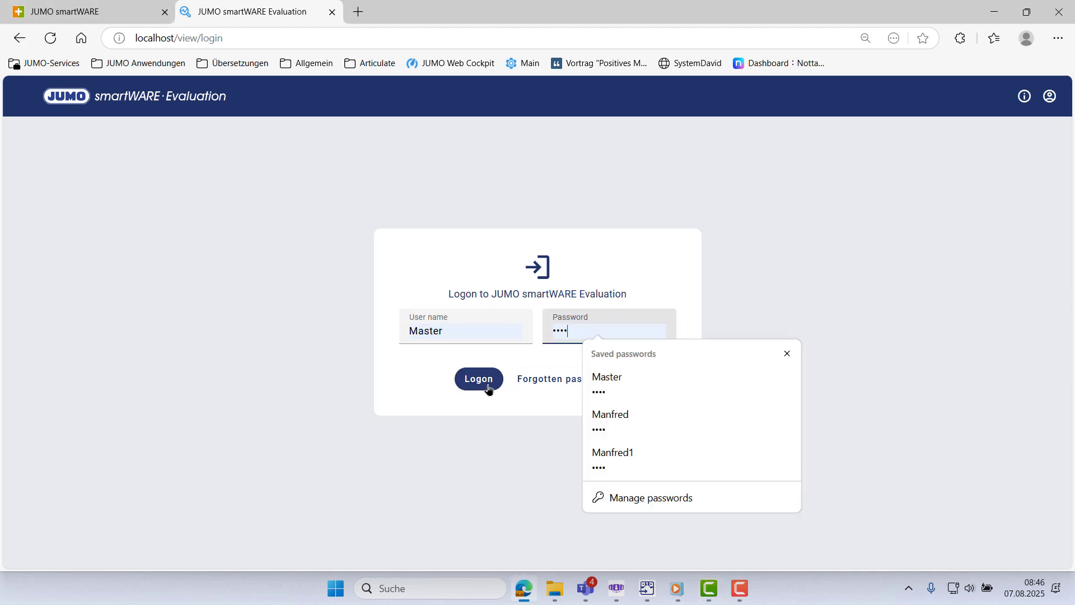
{"action": "left_click", "coordinate": [486, 380]}
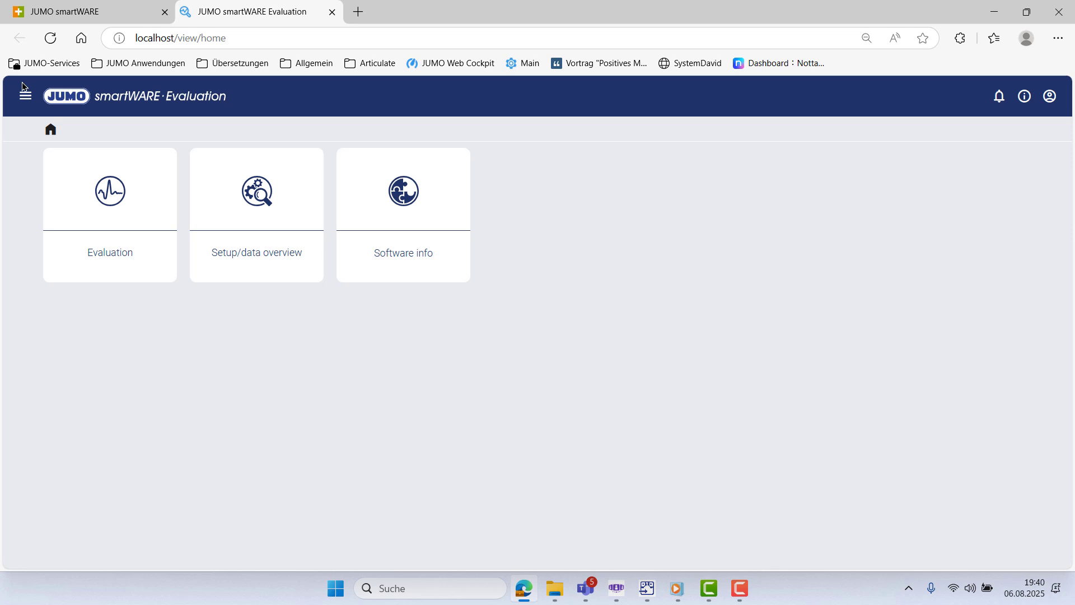
{"action": "left_click", "coordinate": [25, 95]}
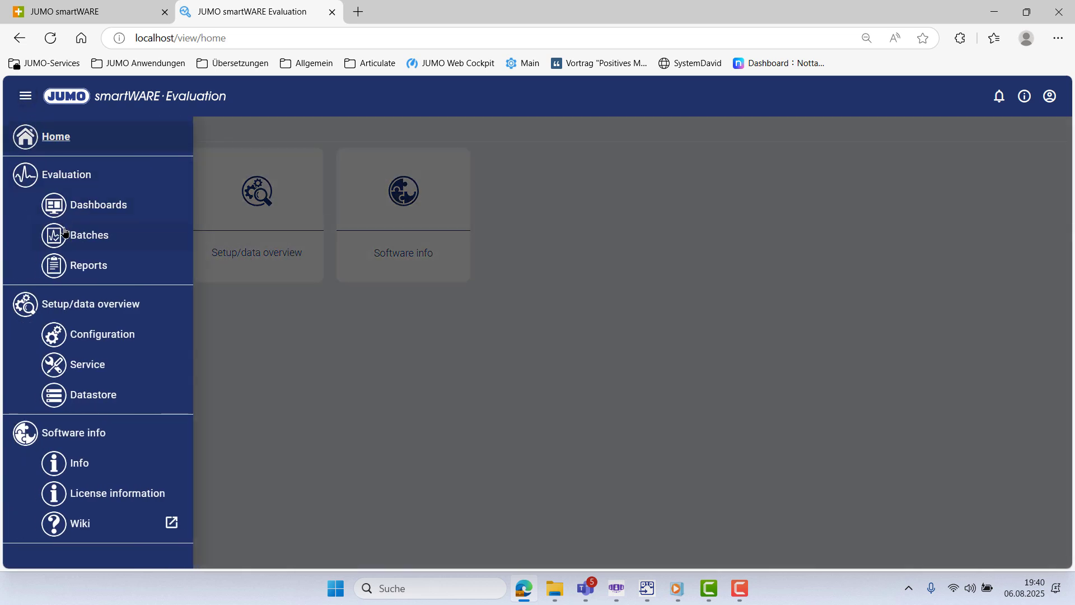
{"action": "left_click", "coordinate": [92, 394]}
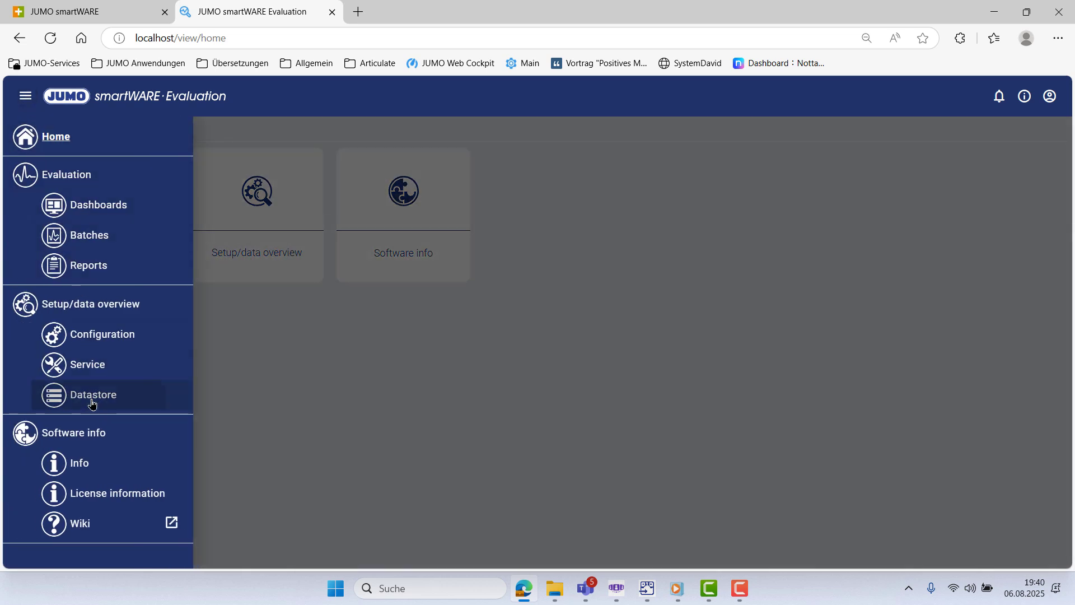
{"action": "left_click", "coordinate": [452, 218]}
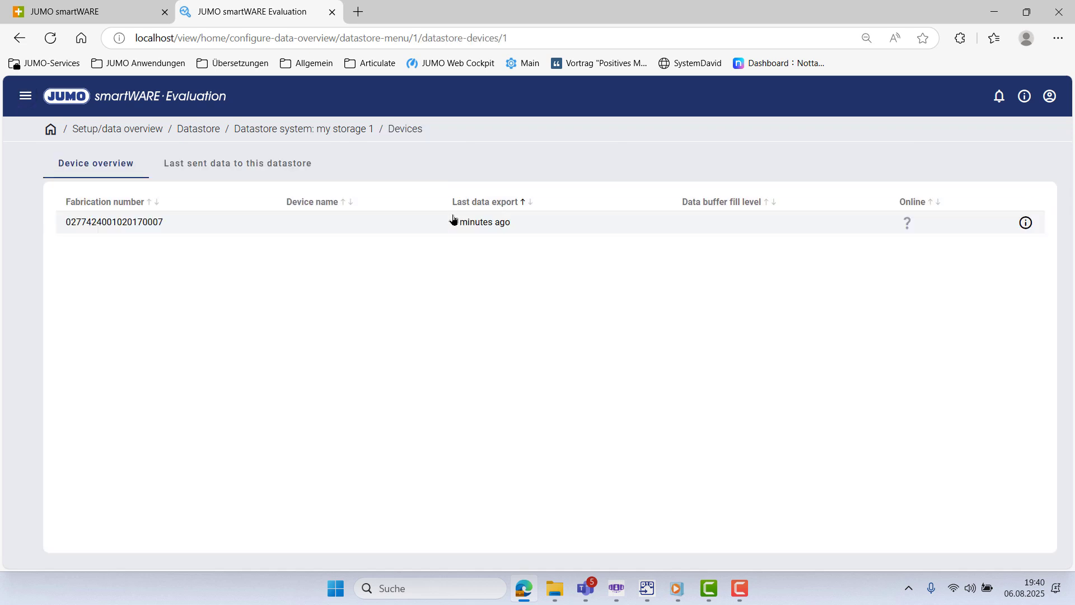
{"action": "left_click", "coordinate": [282, 171]}
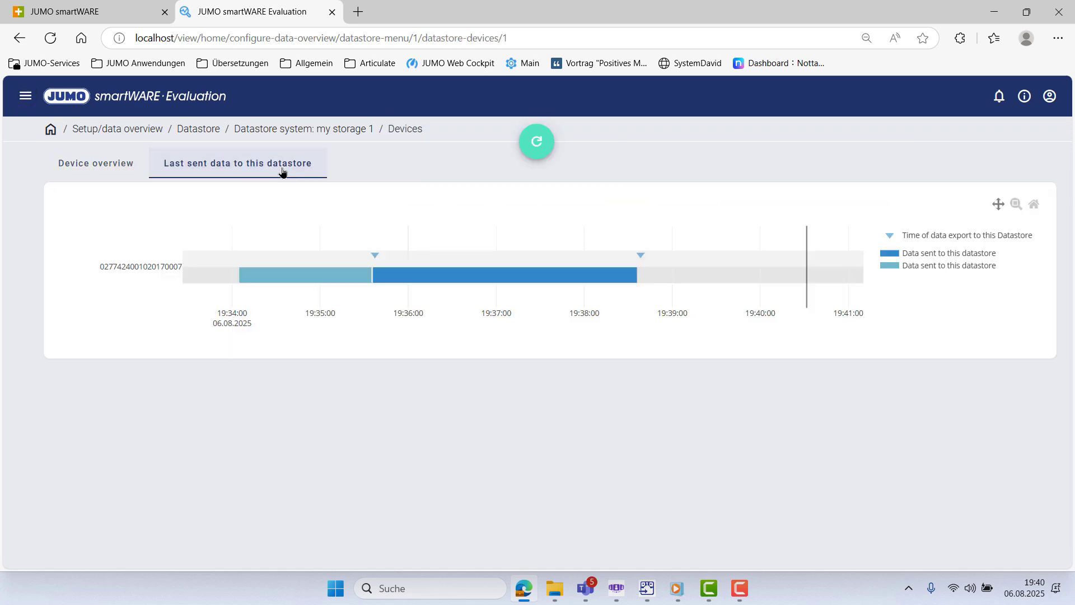
{"action": "mouse_move", "coordinate": [368, 284]}
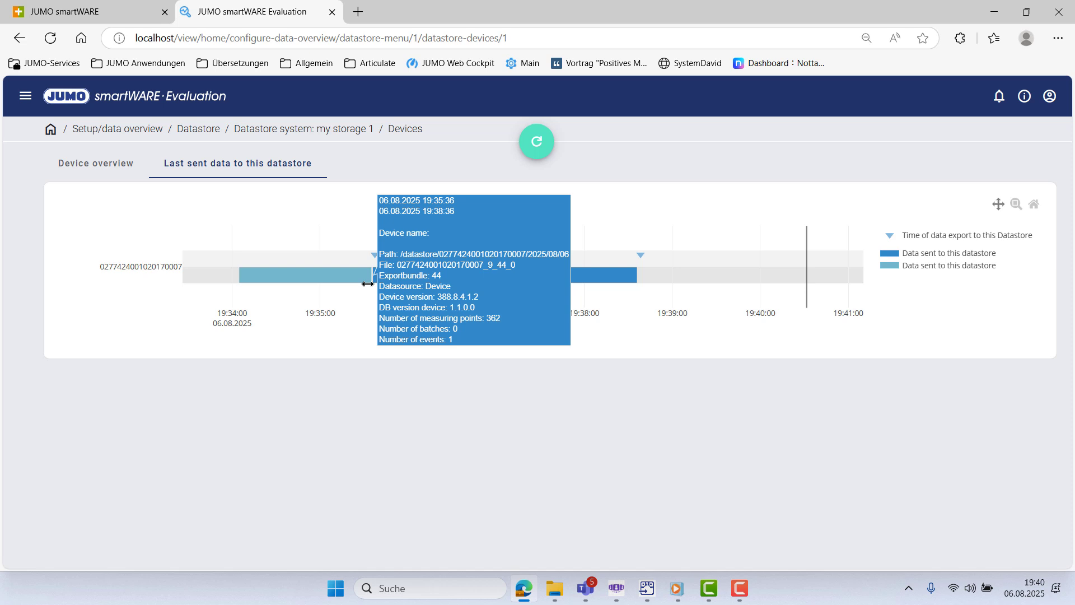
{"action": "left_click", "coordinate": [51, 131]}
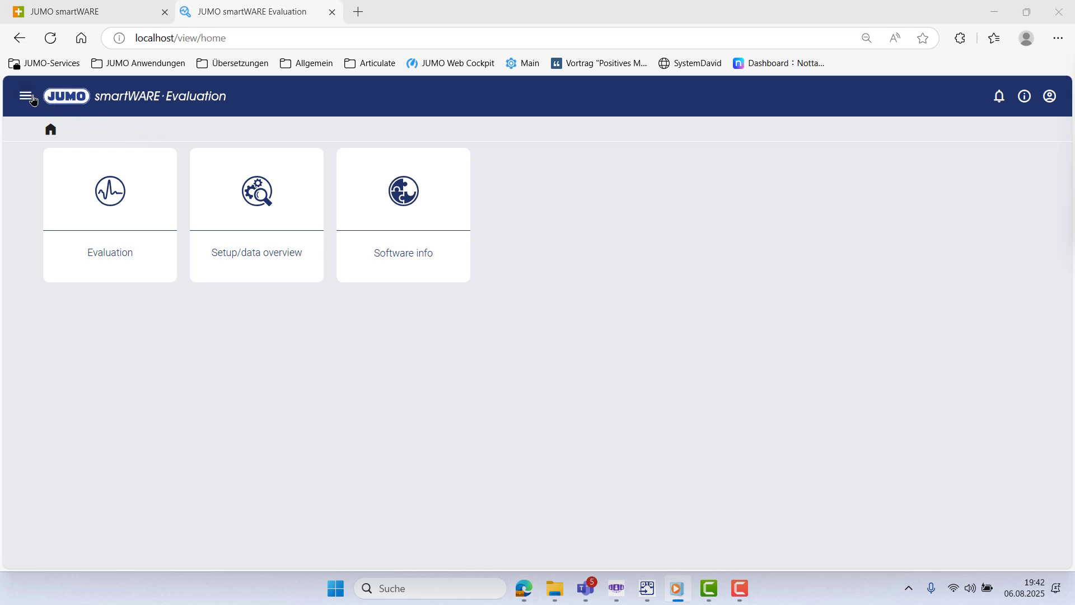
- Place System1 under company in the plant, in use indefinitely, and save the plant definition
{"action": "left_click", "coordinate": [29, 97]}
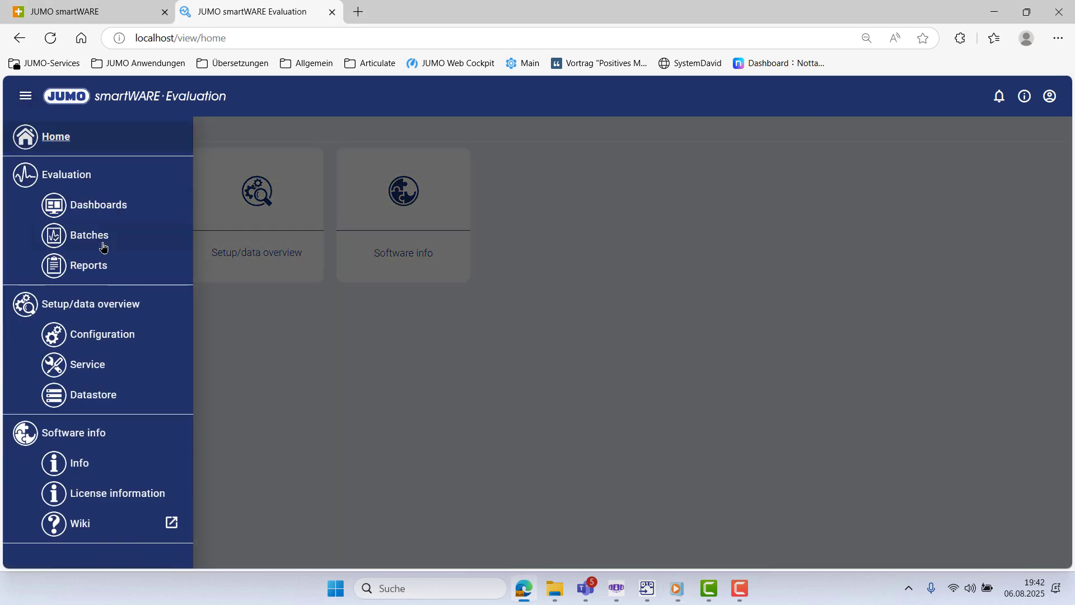
{"action": "left_click", "coordinate": [101, 339]}
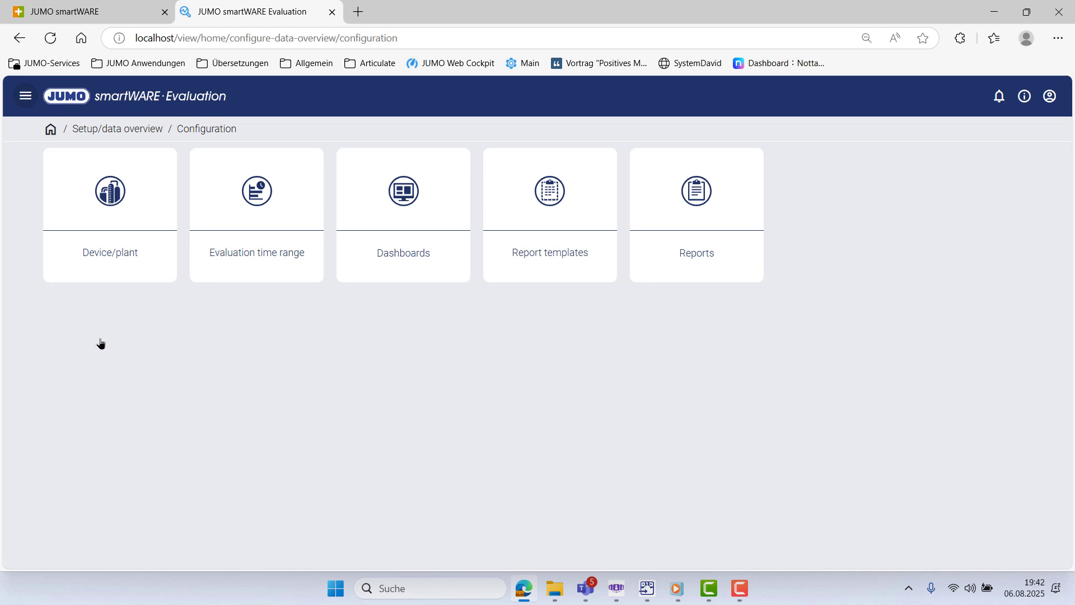
{"action": "left_click", "coordinate": [99, 212]}
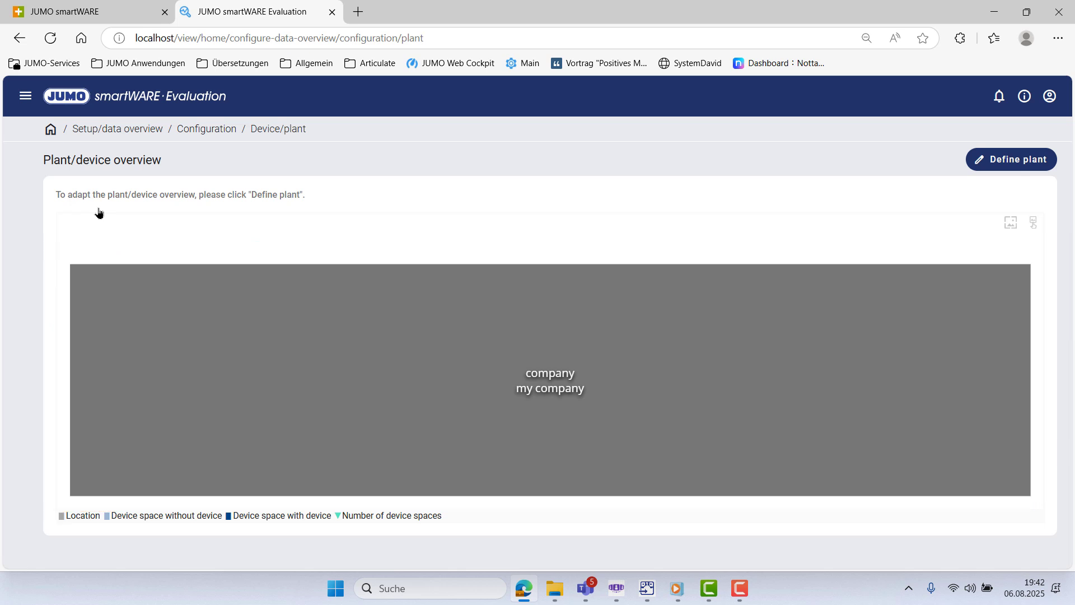
{"action": "left_click", "coordinate": [1008, 161]}
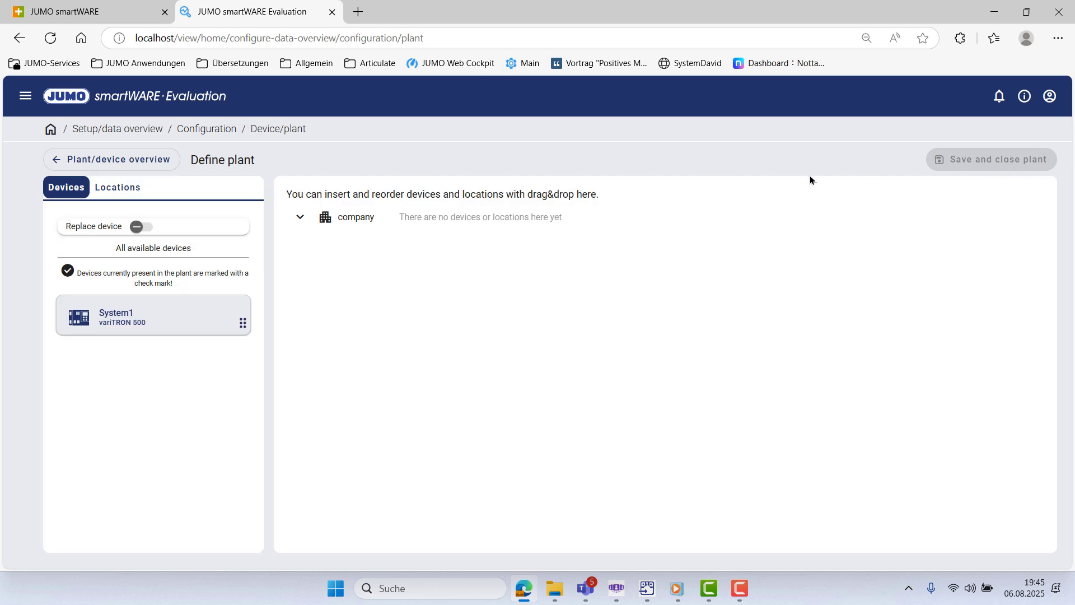
{"action": "left_click_drag", "start_coordinate": [136, 319], "coordinate": [361, 253]}
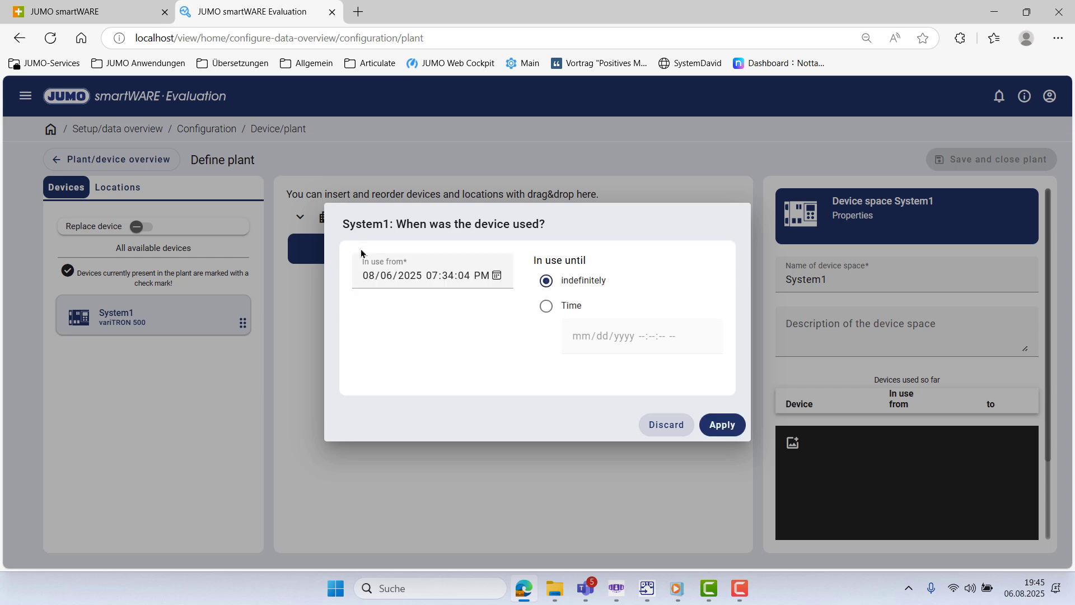
{"action": "left_click", "coordinate": [721, 427]}
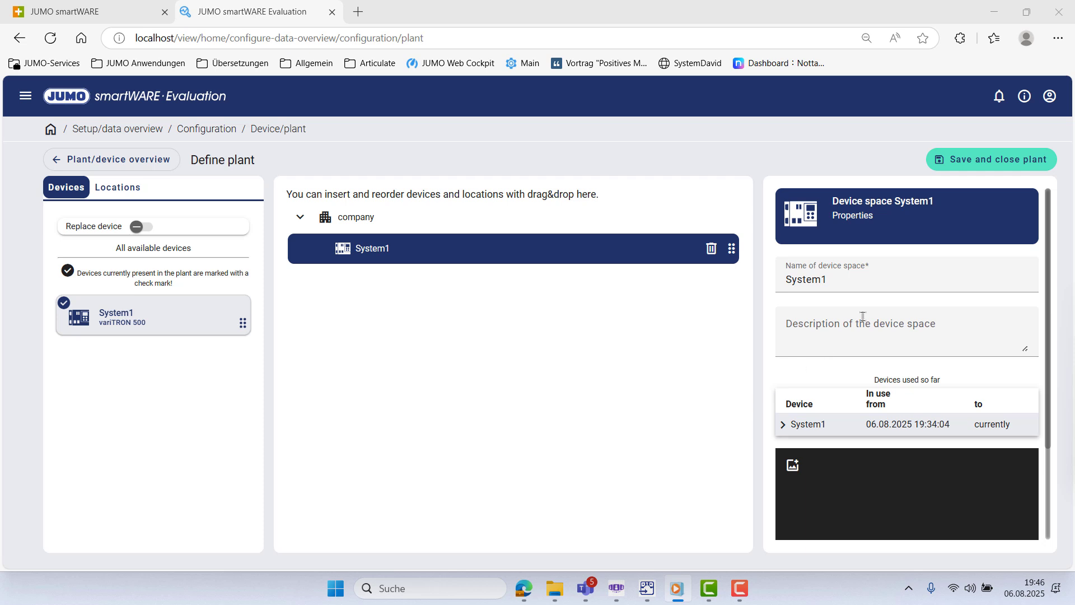
{"action": "left_click", "coordinate": [985, 159]}
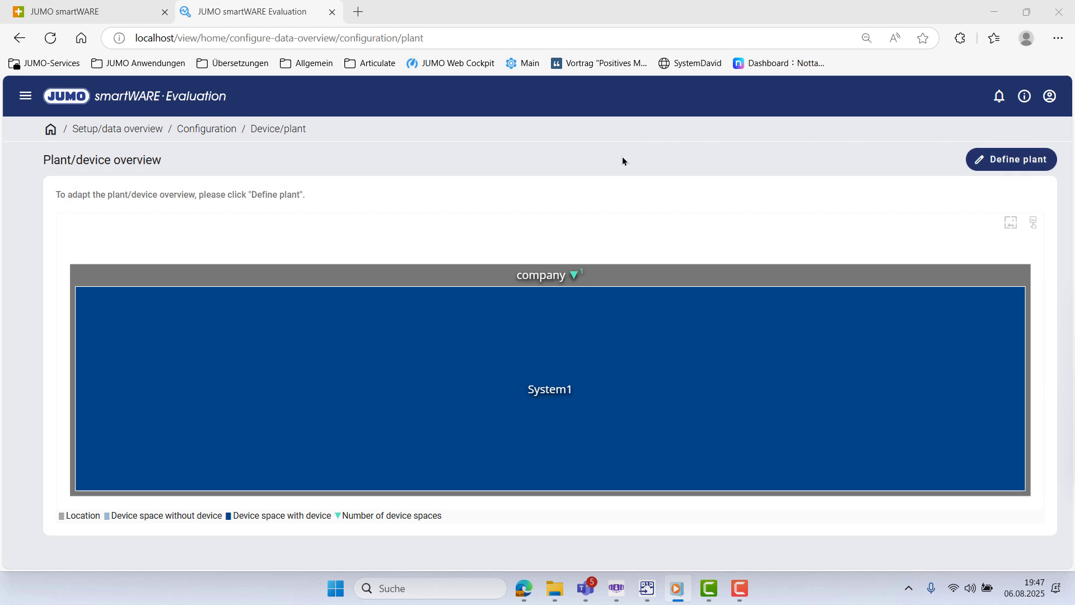
{"action": "left_click", "coordinate": [29, 97]}
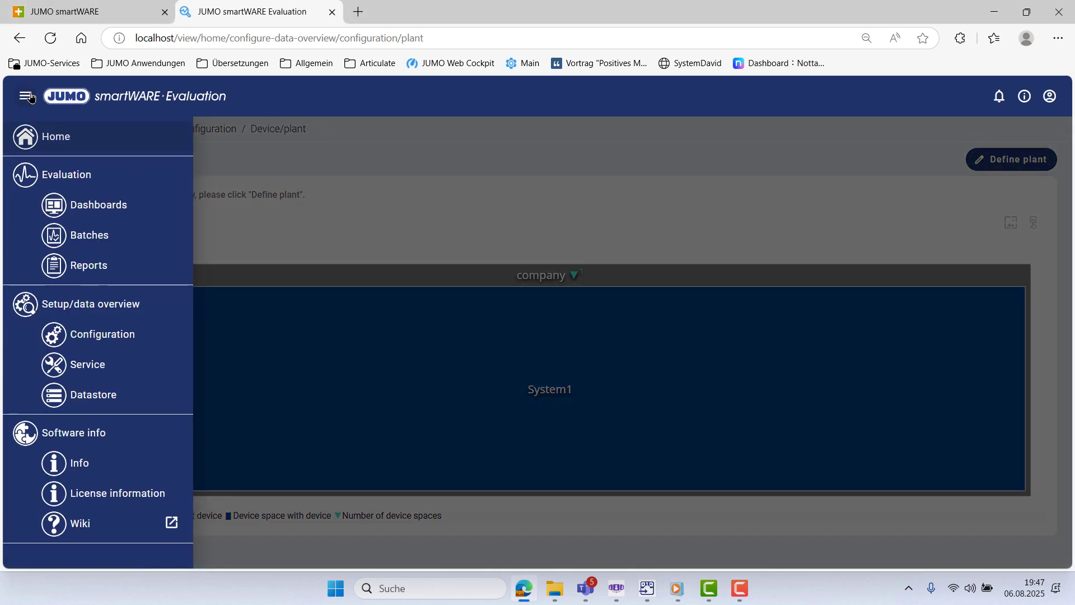
- Start a new dashboard named 'Climate Chamber T & %rH' and classify it into System1
{"action": "left_click", "coordinate": [73, 338]}
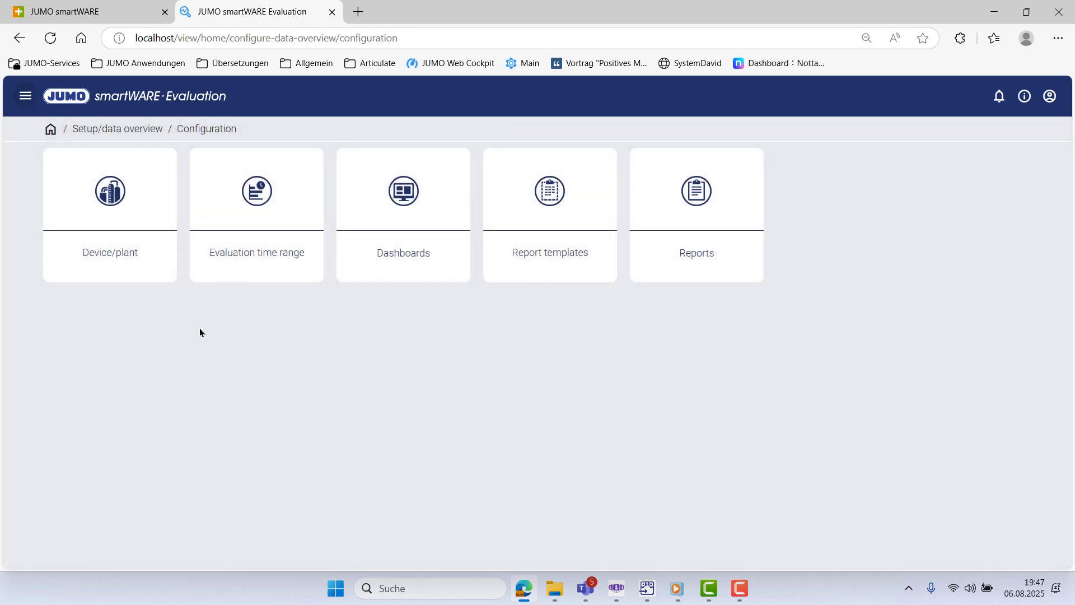
{"action": "left_click", "coordinate": [401, 235]}
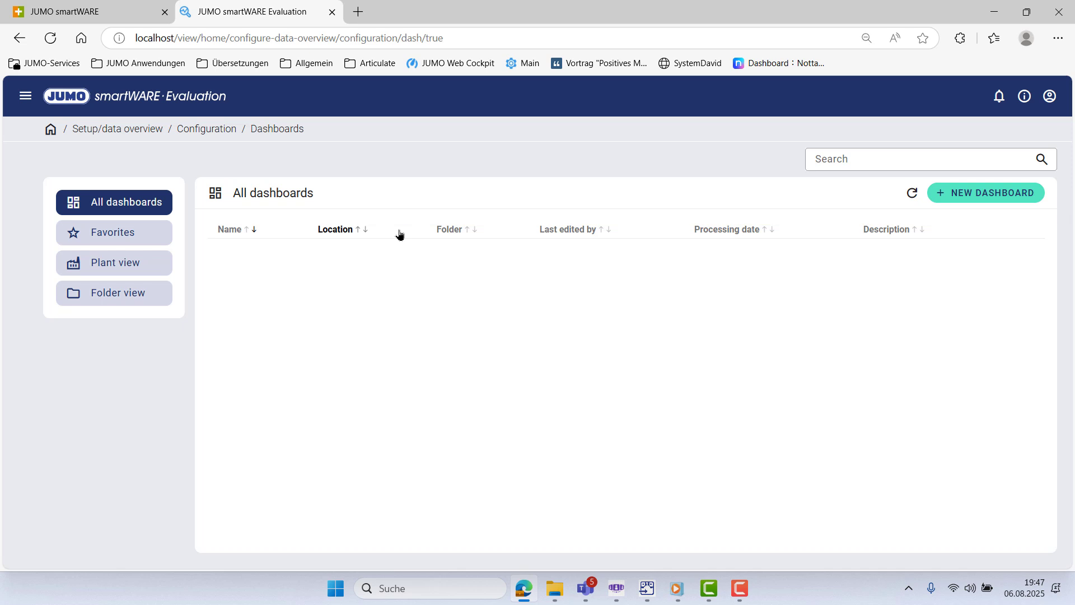
{"action": "left_click", "coordinate": [984, 193]}
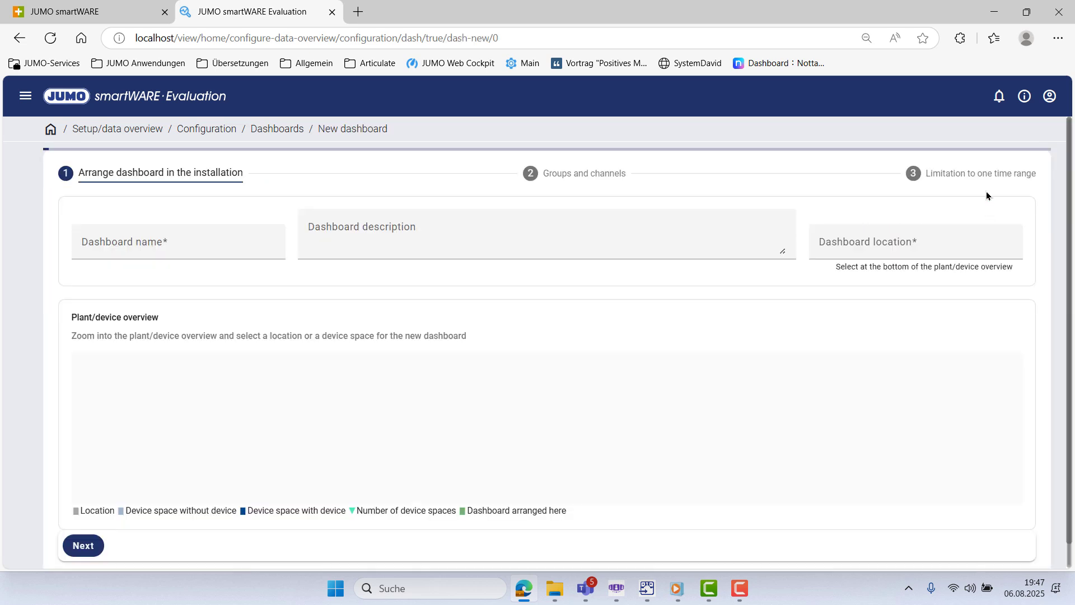
{"action": "left_click", "coordinate": [207, 245]}
{"action": "type", "text": "C"}
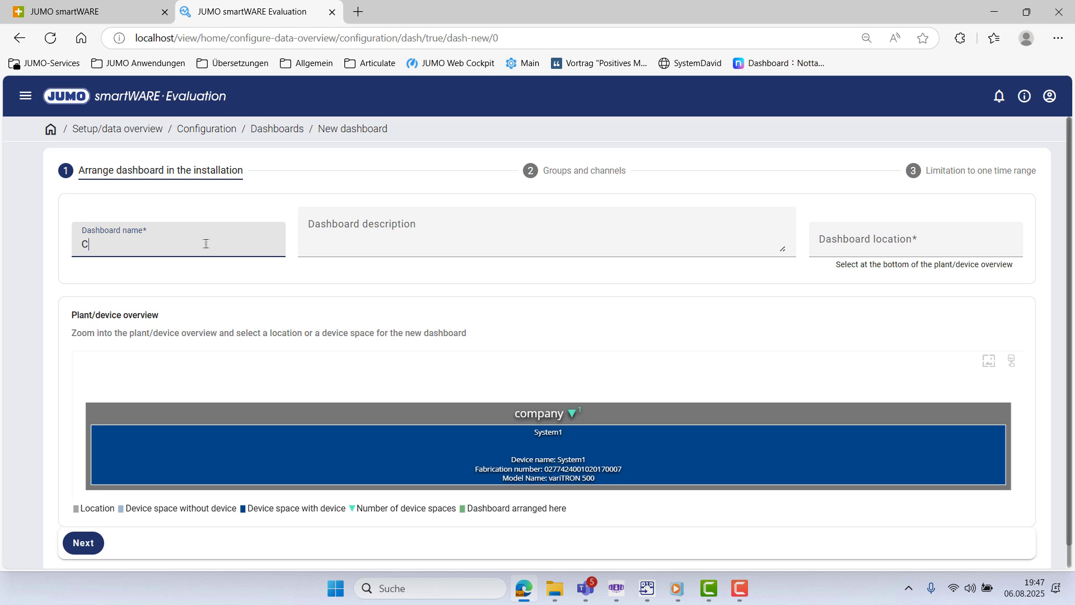
{"action": "type", "text": "limate Chamber T & %rH"}
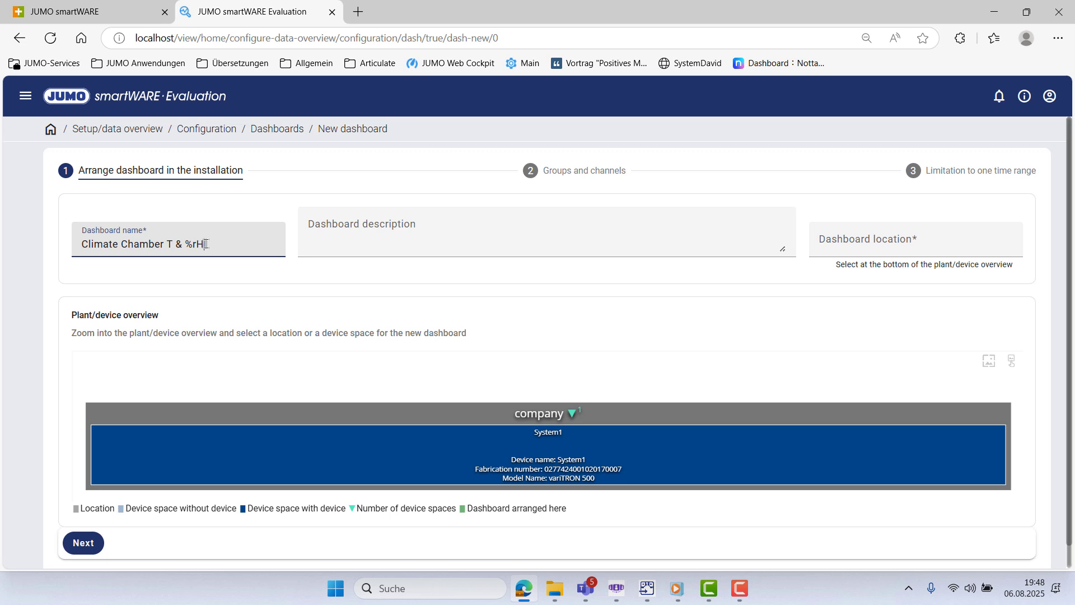
{"action": "left_click", "coordinate": [410, 443]}
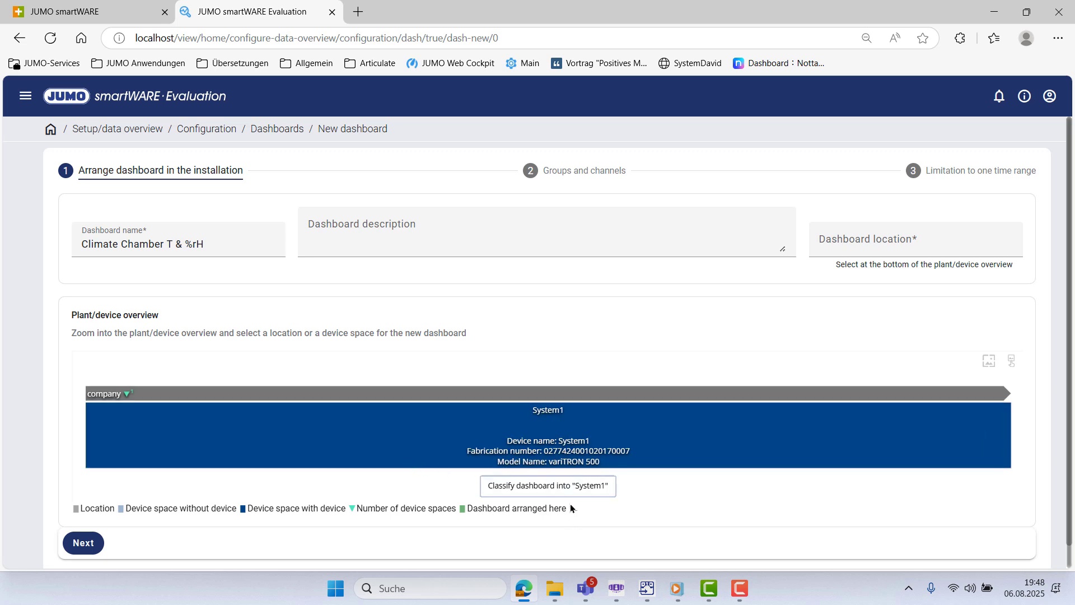
{"action": "left_click", "coordinate": [570, 490]}
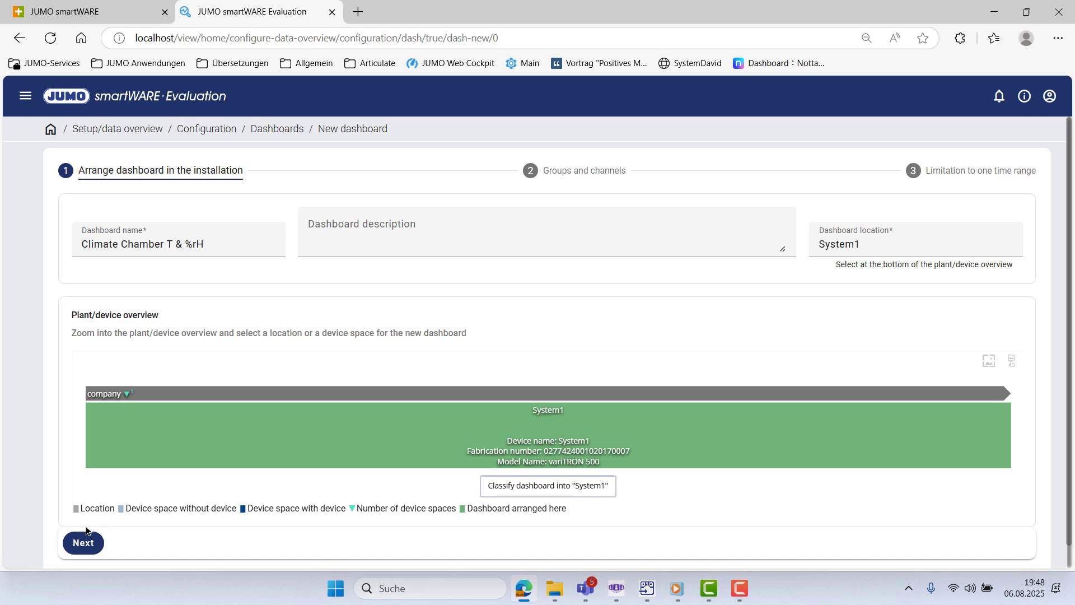
{"action": "left_click", "coordinate": [81, 544]}
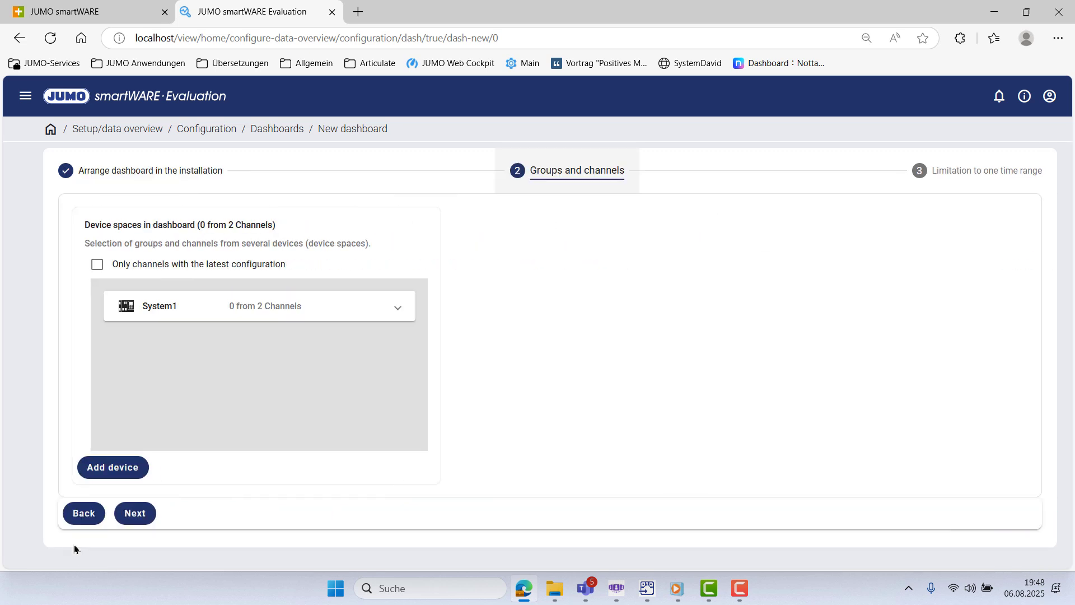
- Select both Group 1 channels of System1 for the dashboard
{"action": "left_click", "coordinate": [400, 309]}
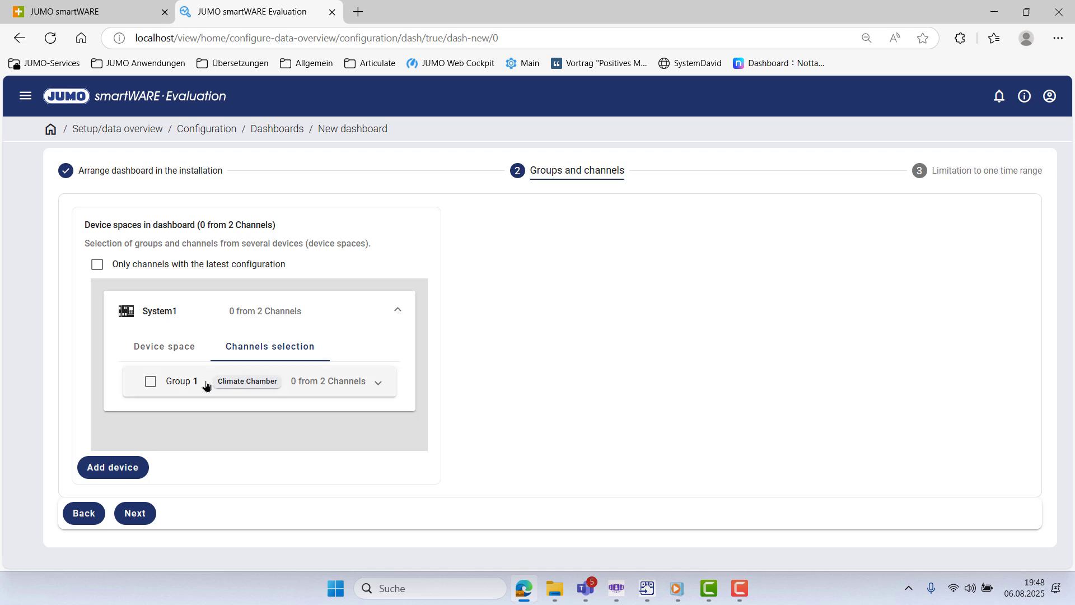
{"action": "left_click", "coordinate": [383, 388]}
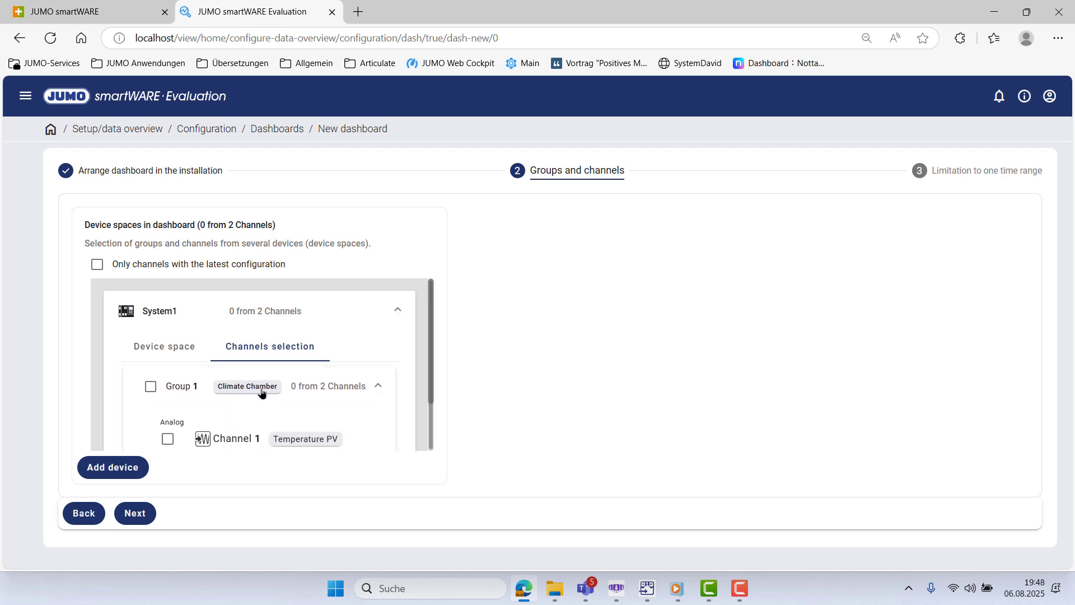
{"action": "scroll", "coordinate": [185, 399], "scroll_direction": "down", "scroll_amount": 1}
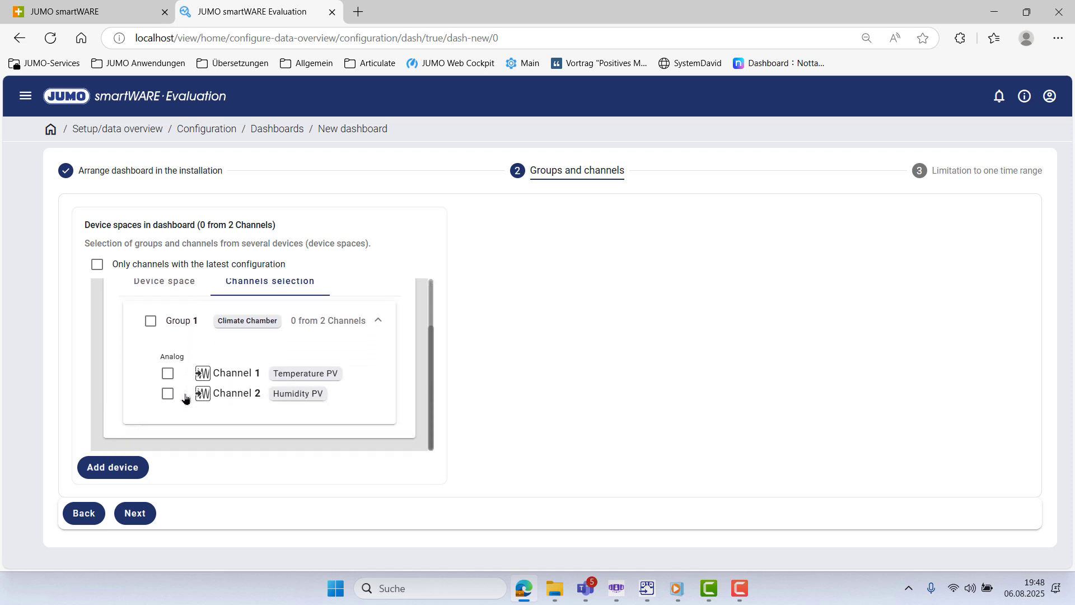
{"action": "left_click", "coordinate": [150, 324]}
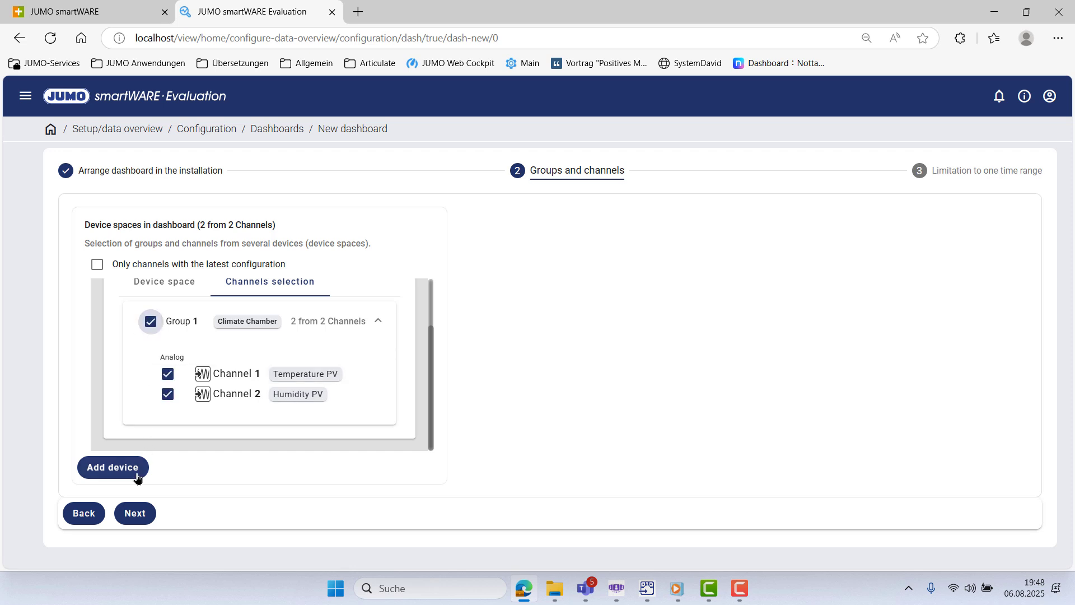
{"action": "left_click", "coordinate": [132, 514]}
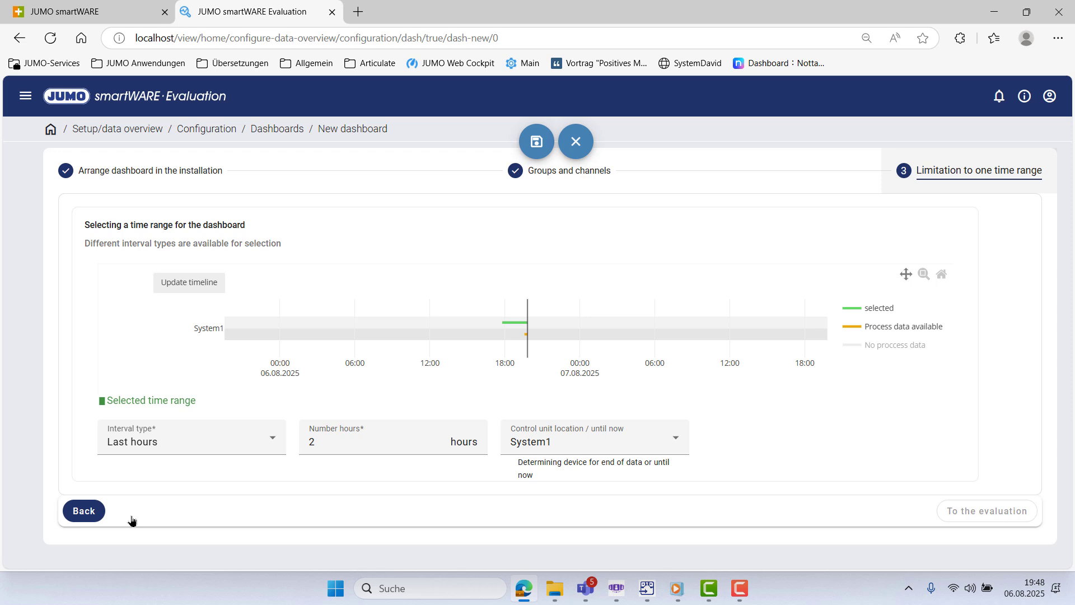
- Set the time range to the last 30 minutes and save the dashboard
{"action": "left_click", "coordinate": [259, 448]}
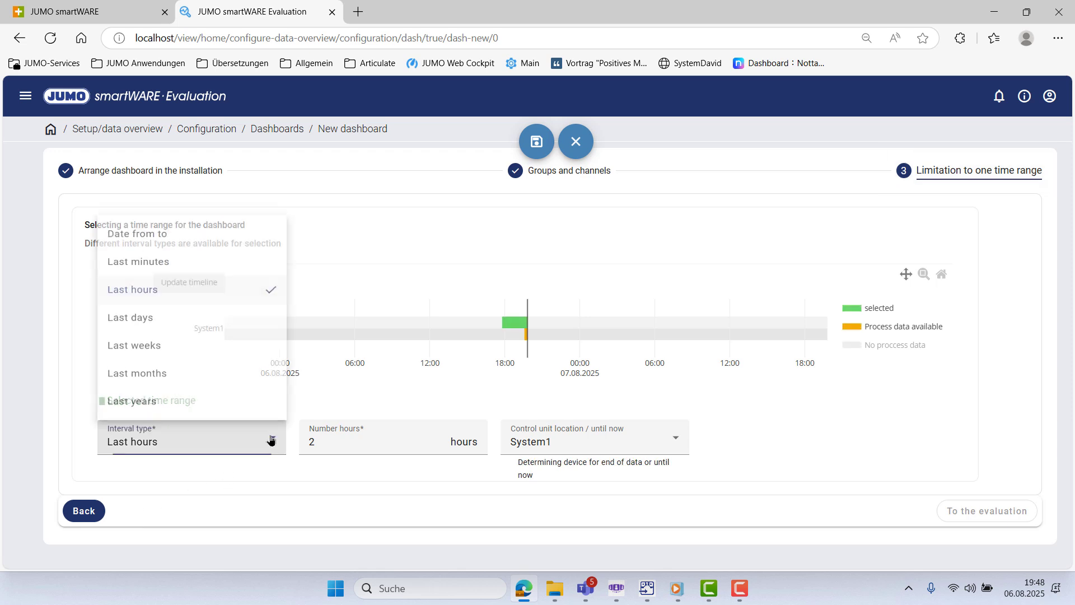
{"action": "left_click", "coordinate": [180, 249]}
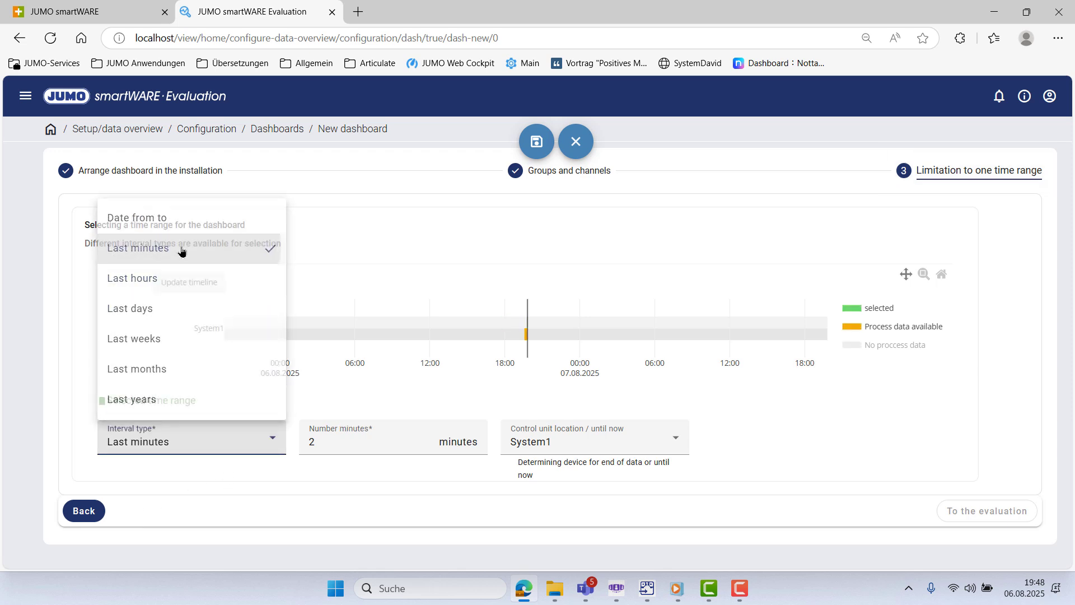
{"action": "double_click", "coordinate": [315, 443]}
{"action": "type", "text": "30"}
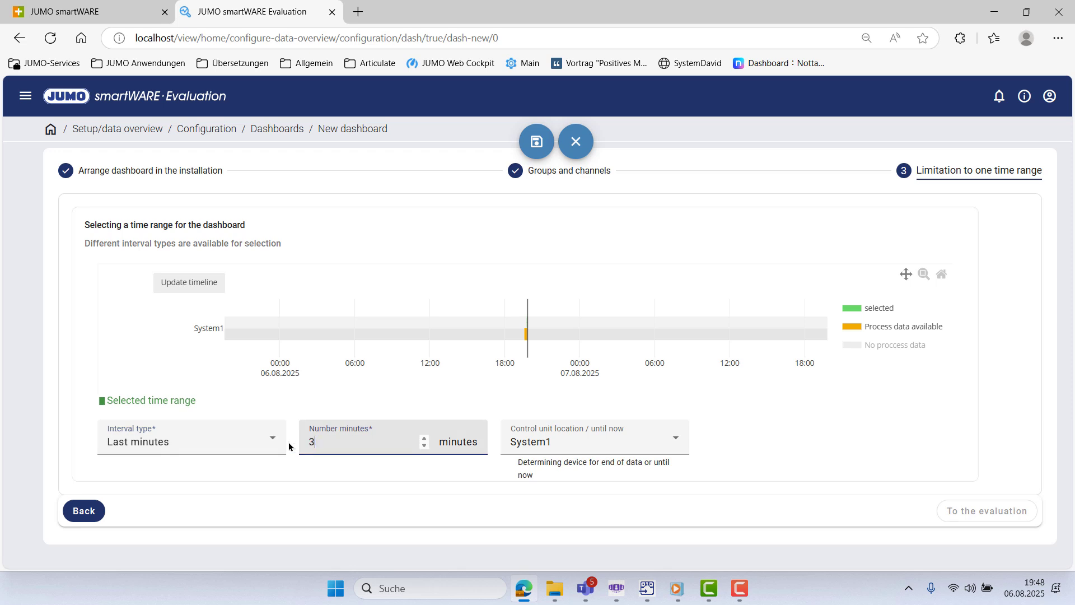
{"action": "left_click", "coordinate": [538, 149]}
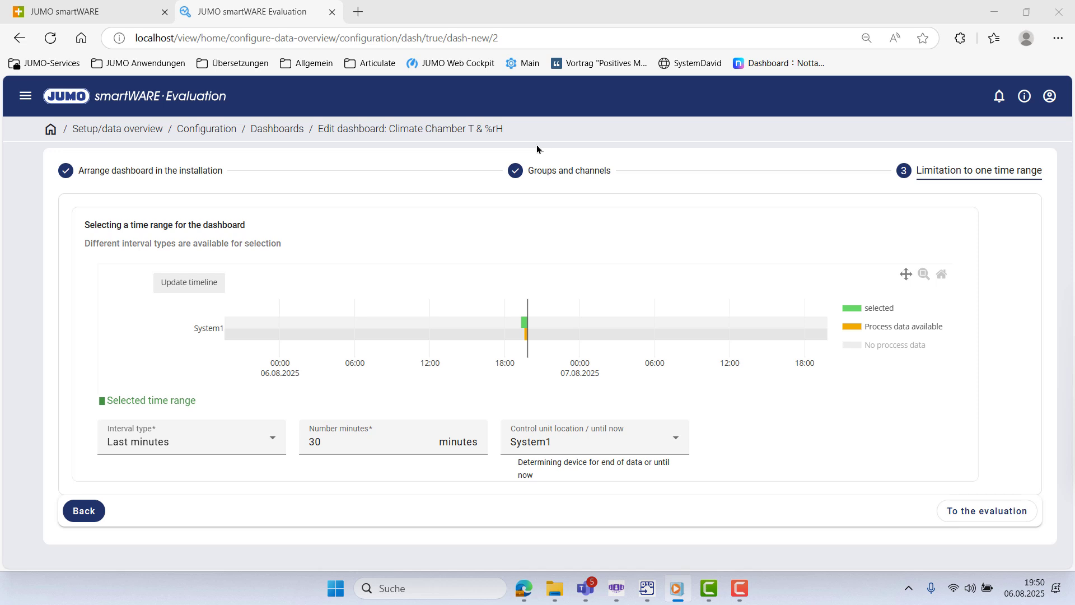
{"action": "left_click", "coordinate": [1015, 518]}
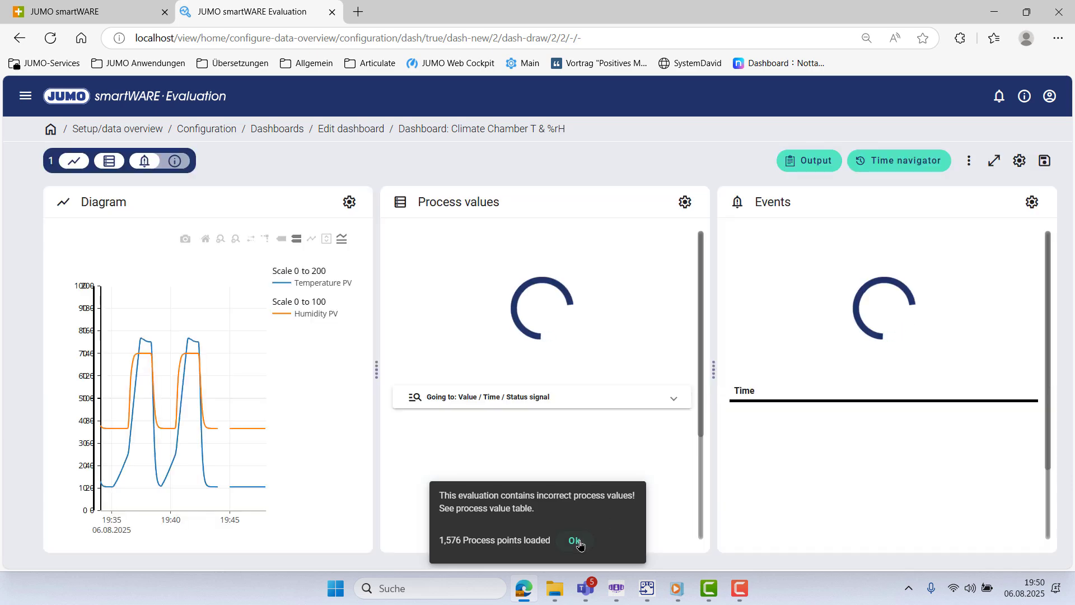
- Dismiss the process-values warning and change the layout to a single Diagram panel
{"action": "left_click", "coordinate": [575, 541]}
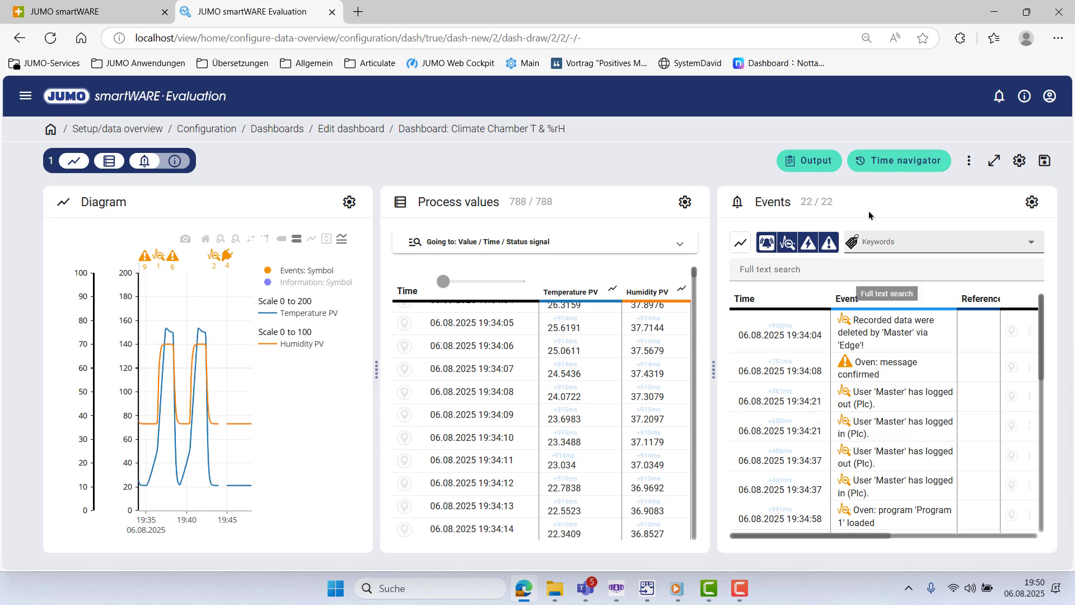
{"action": "left_click", "coordinate": [971, 167]}
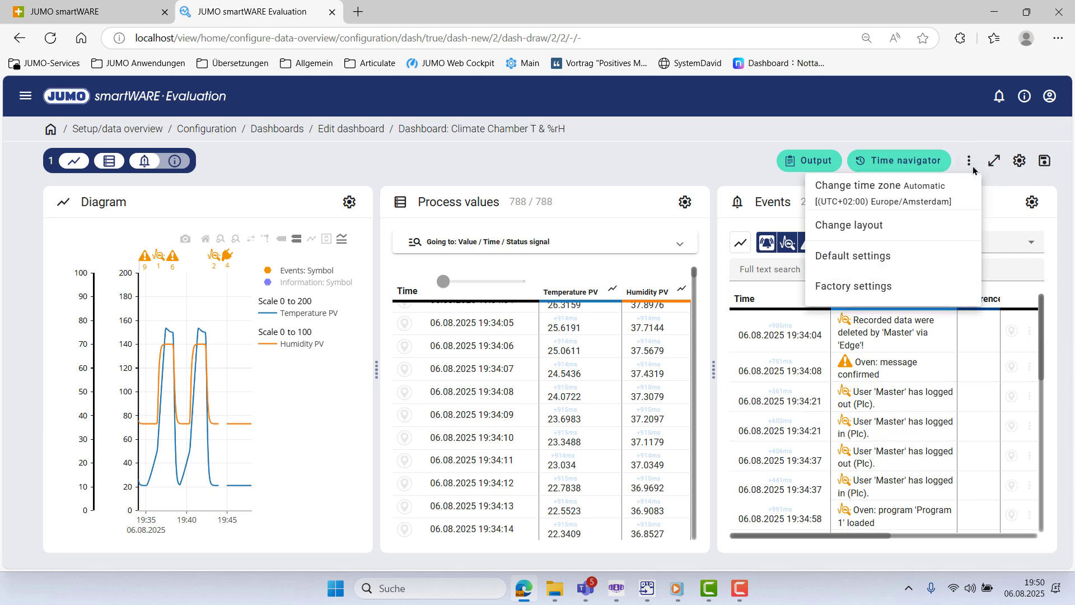
{"action": "left_click", "coordinate": [840, 225]}
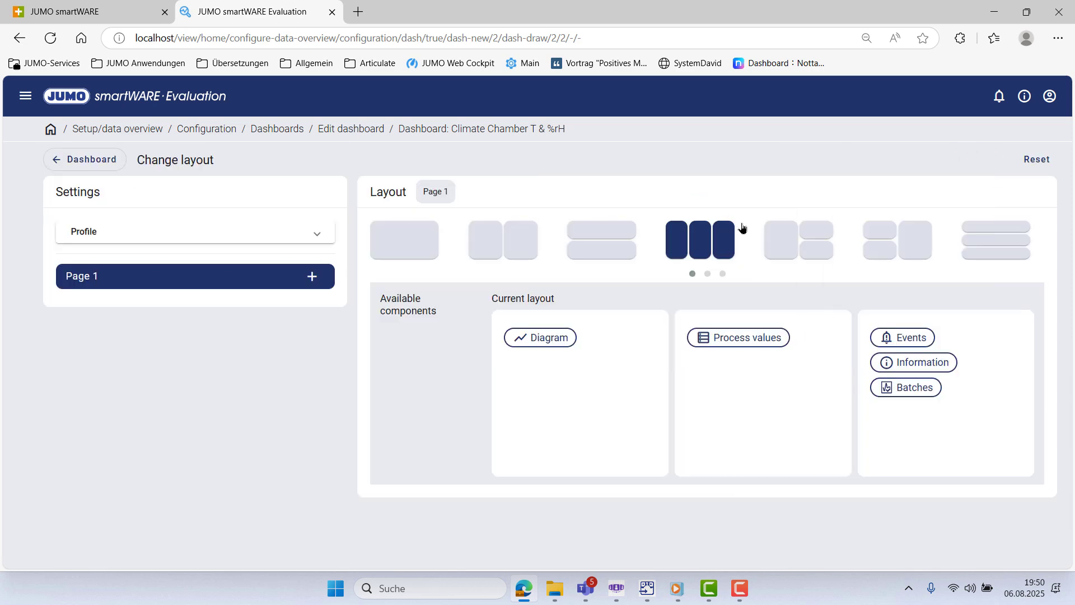
{"action": "left_click", "coordinate": [426, 250]}
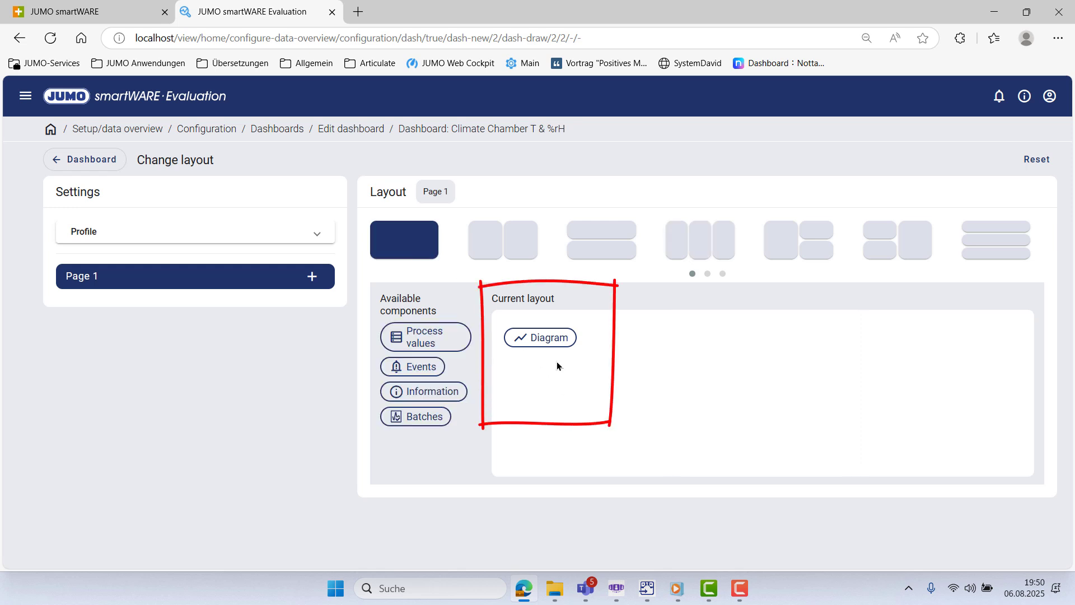
{"action": "left_click", "coordinate": [58, 160]}
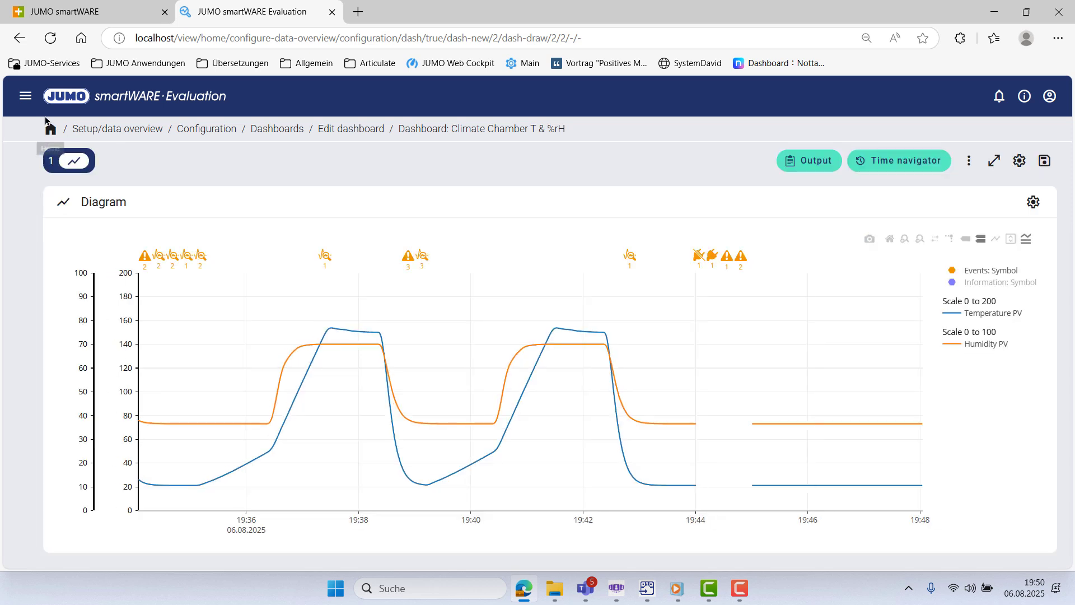
- Reopen the Climate Chamber T & %rH evaluation from Dashboards and dismiss the process-values warning
{"action": "left_click", "coordinate": [28, 98]}
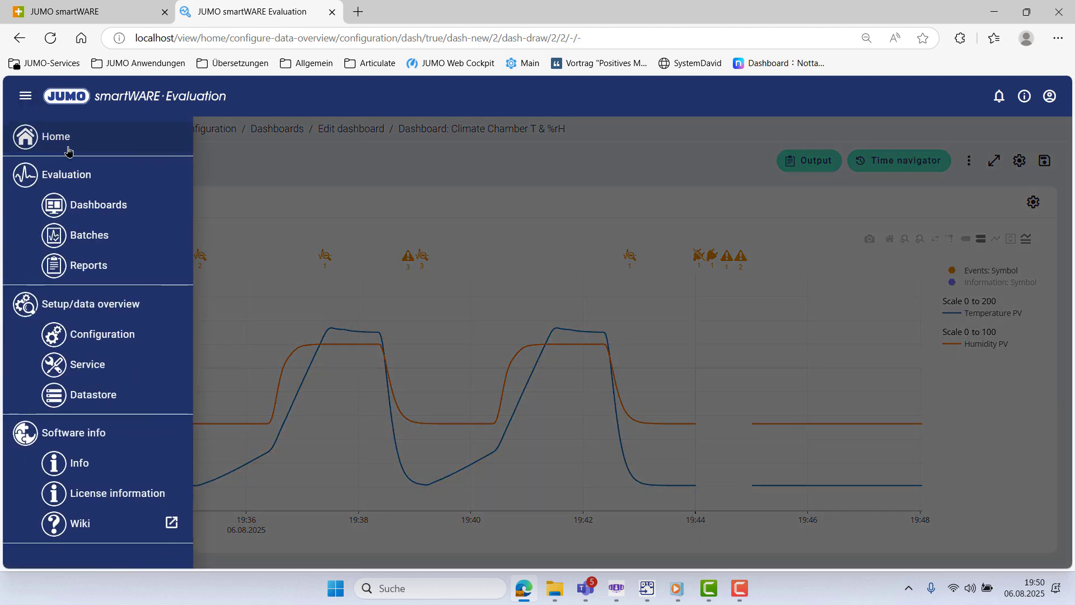
{"action": "left_click", "coordinate": [100, 216]}
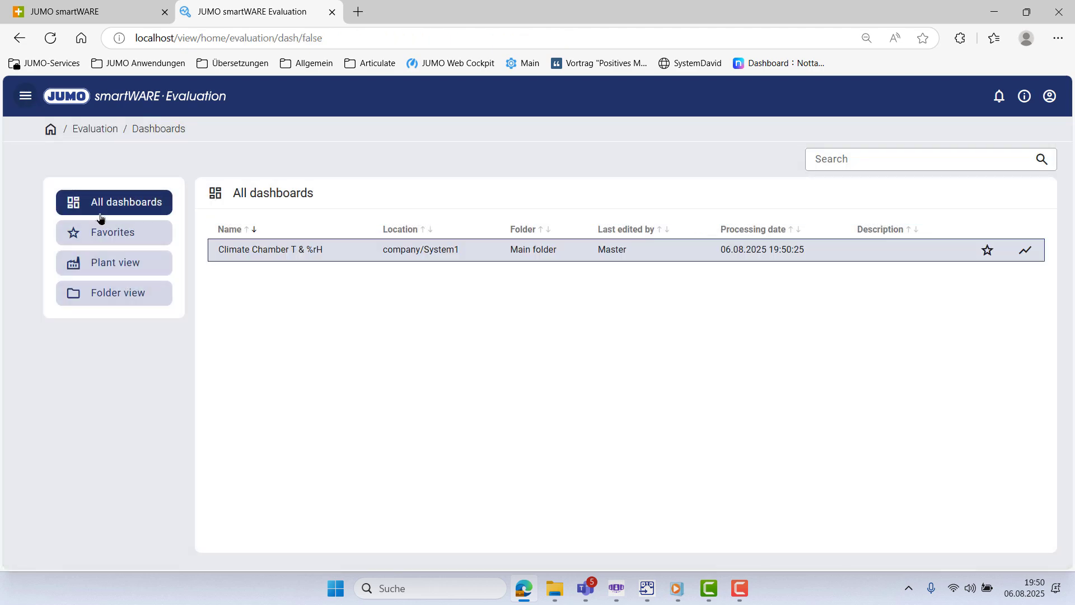
{"action": "left_click", "coordinate": [1025, 249]}
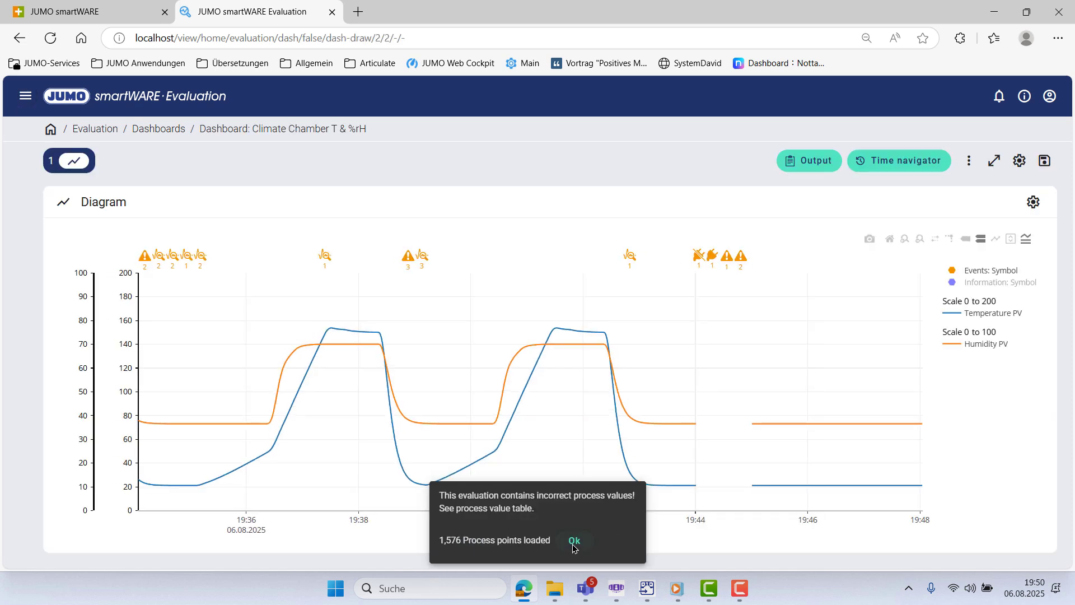
{"action": "left_click", "coordinate": [574, 543]}
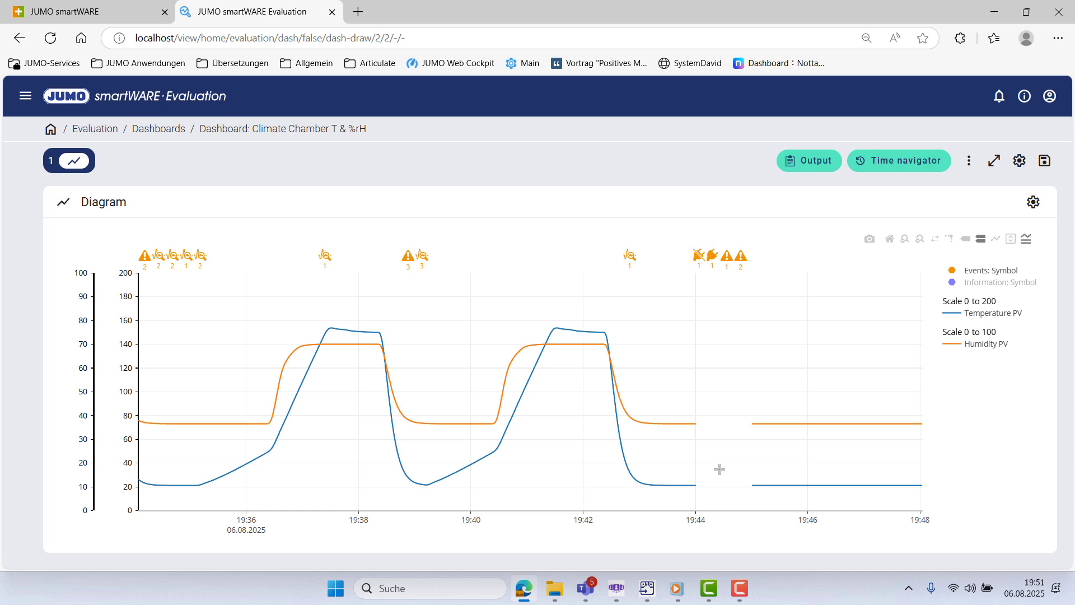
- Launch the Stop smartWARE app from Windows search to stop the evaluation services
{"action": "left_click", "coordinate": [464, 593]}
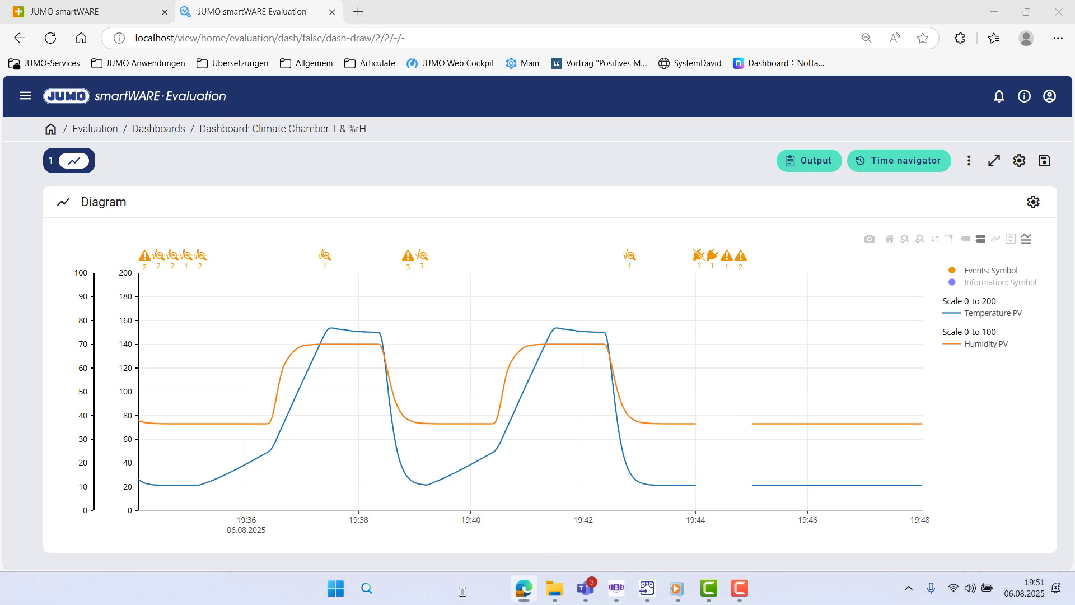
{"action": "type", "text": "stop"}
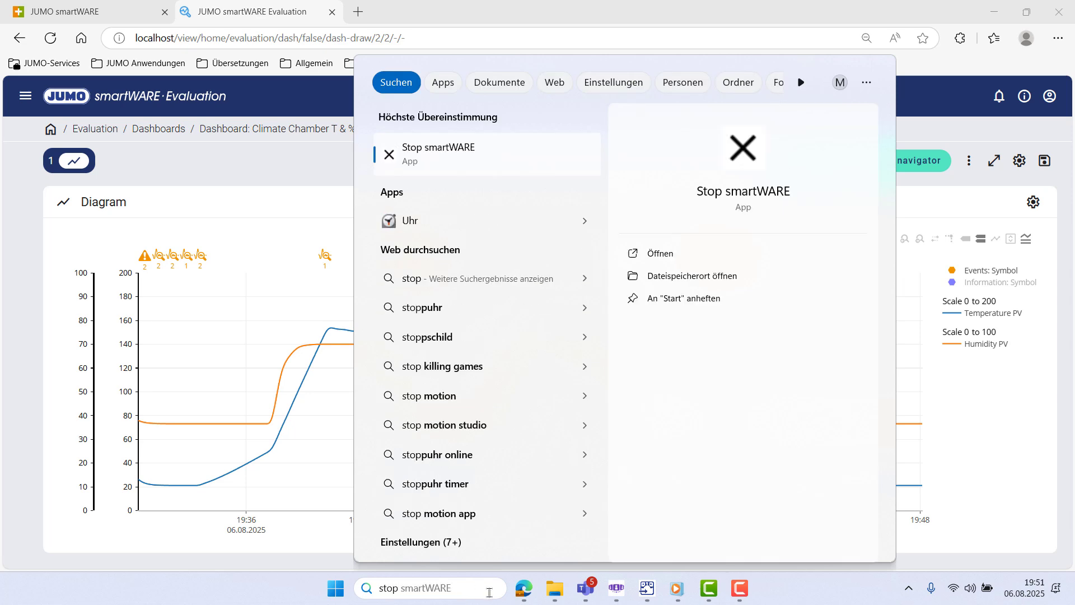
{"action": "left_click", "coordinate": [672, 257]}
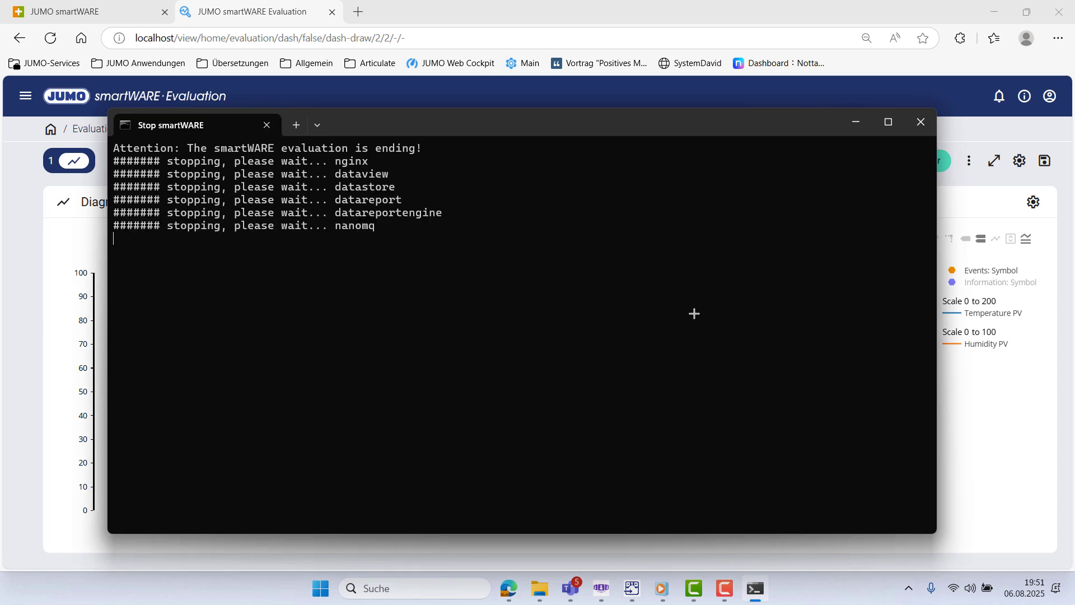